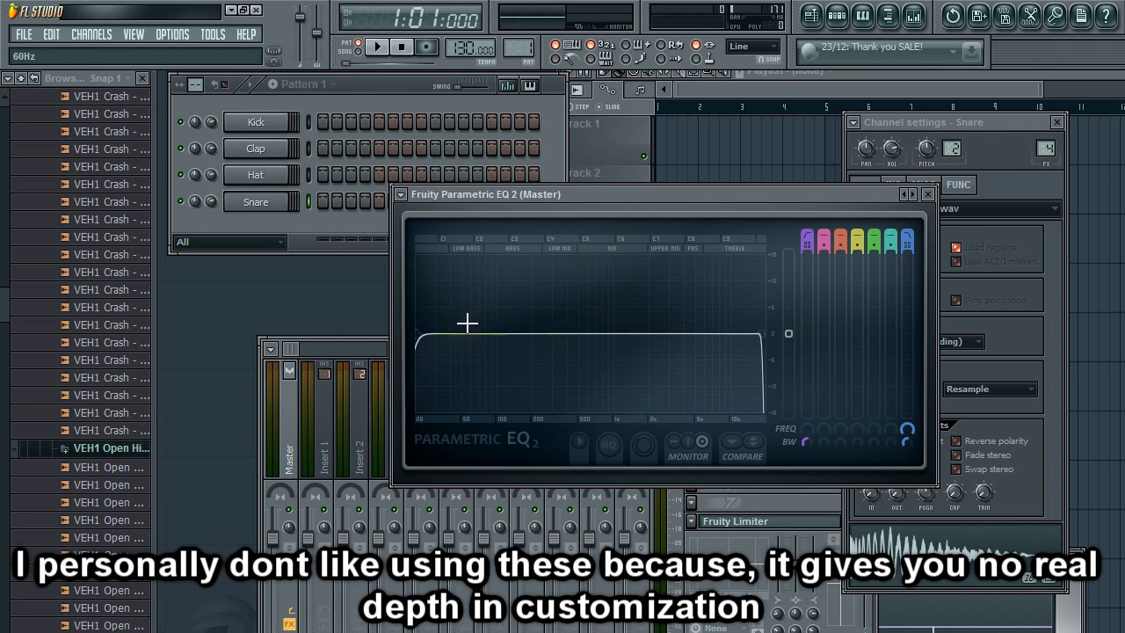
# - Move the master EQ's band 1 high-pass to about 35 Hz, and reload the Default preset
pyautogui.moveTo(424, 344)
pyautogui.mouseDown()
pyautogui.moveTo(446, 333)
pyautogui.moveTo(489, 346)
pyautogui.moveTo(447, 346)
pyautogui.moveTo(606, 324)
pyautogui.moveTo(661, 331)
pyautogui.moveTo(420, 336)
pyautogui.moveTo(442, 341)
pyautogui.moveTo(430, 330)
pyautogui.mouseUp()
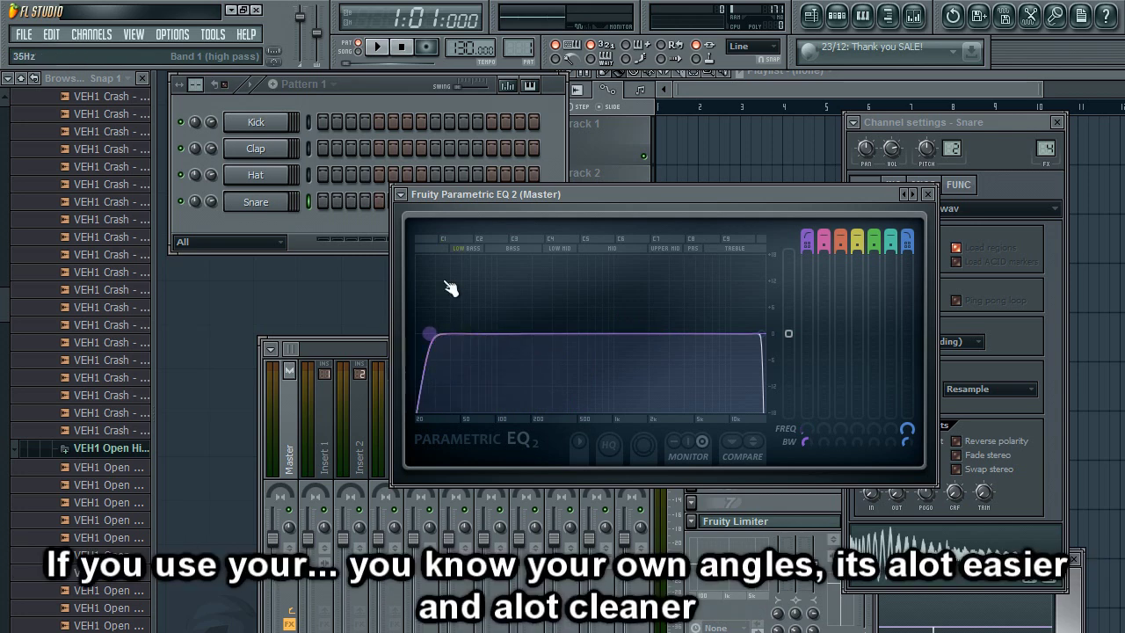
pyautogui.click(401, 194)
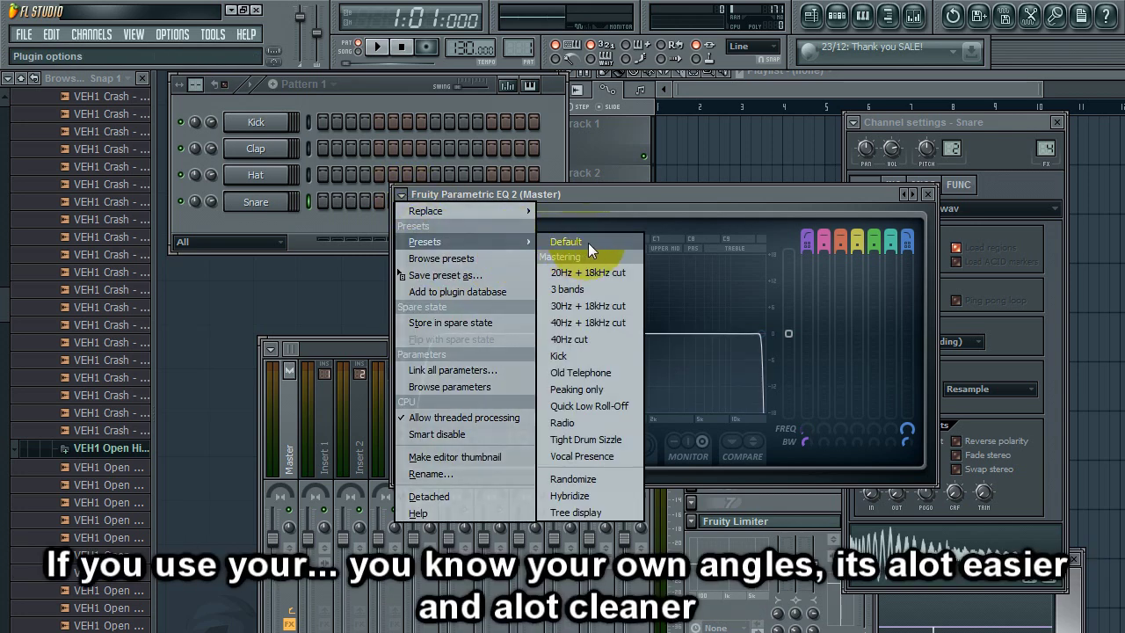
pyautogui.moveTo(499, 211)
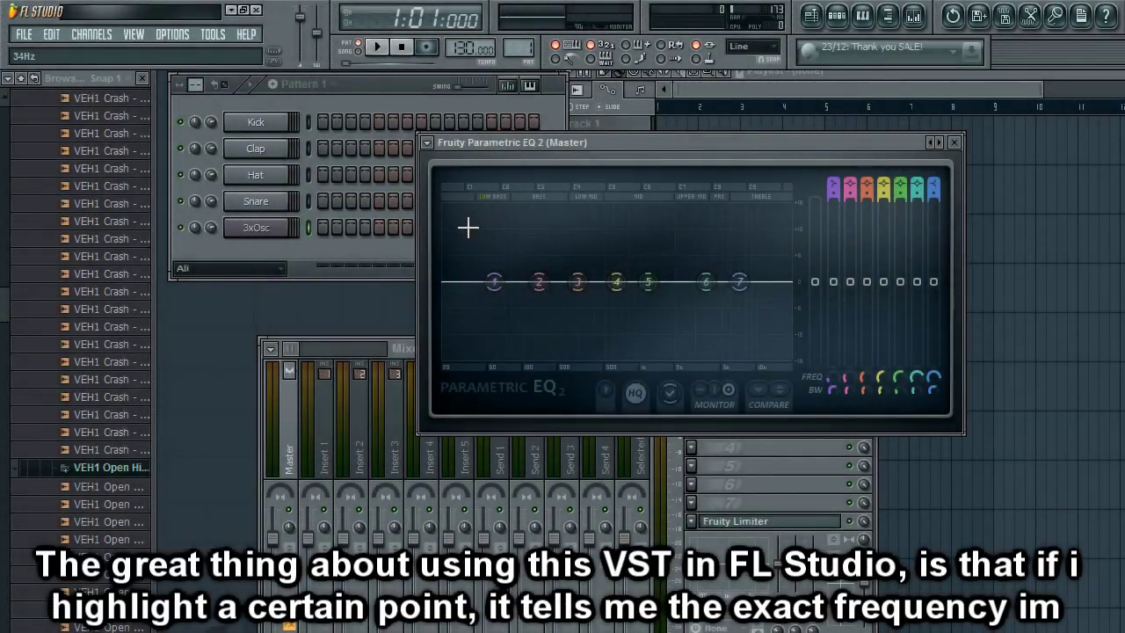
# - Reposition the master track's Parametric EQ 2 window so the channel list stays accessible
pyautogui.moveTo(567, 146); pyautogui.dragTo(529, 141)
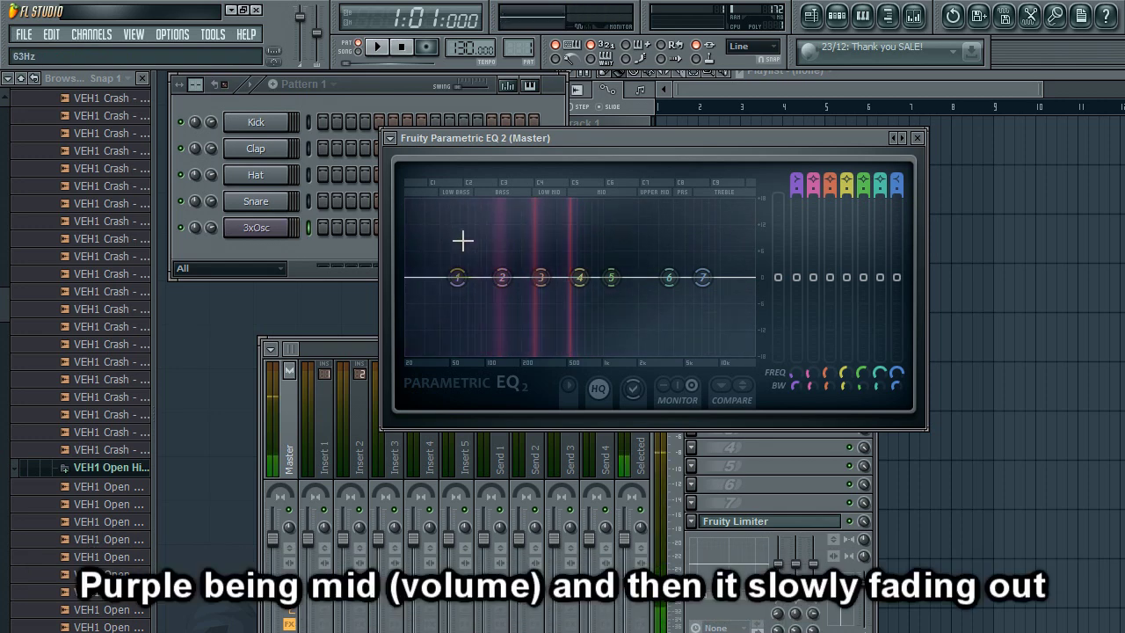
pyautogui.click(277, 127)
pyautogui.click(600, 135)
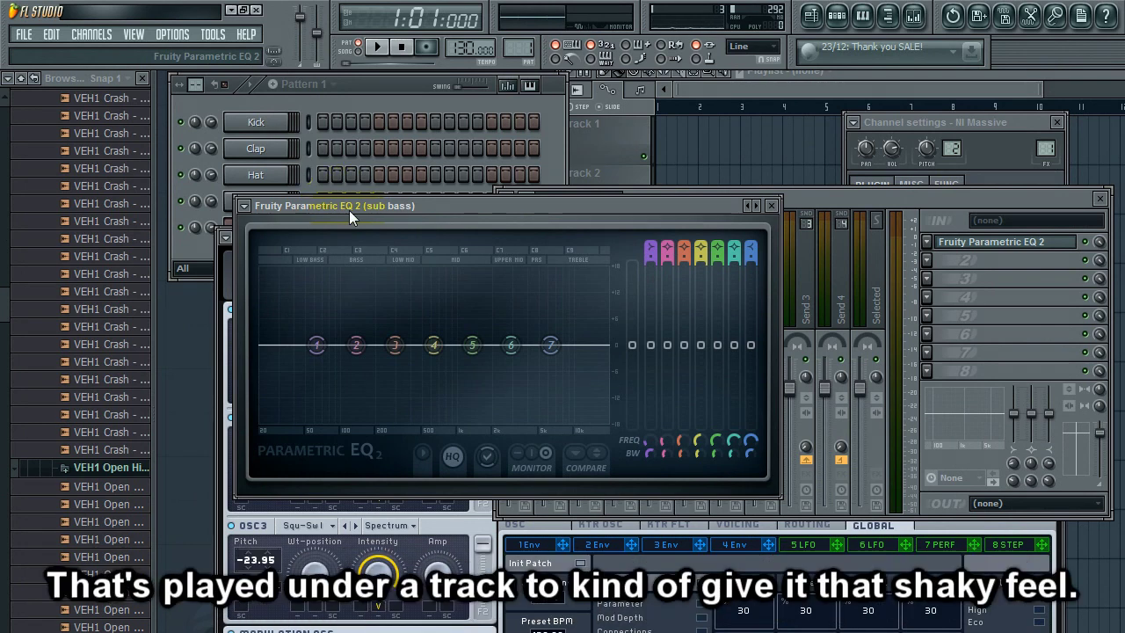
# - Move the sub bass Parametric EQ 2 window higher and play a note to audition the sub bass
pyautogui.moveTo(487, 326)
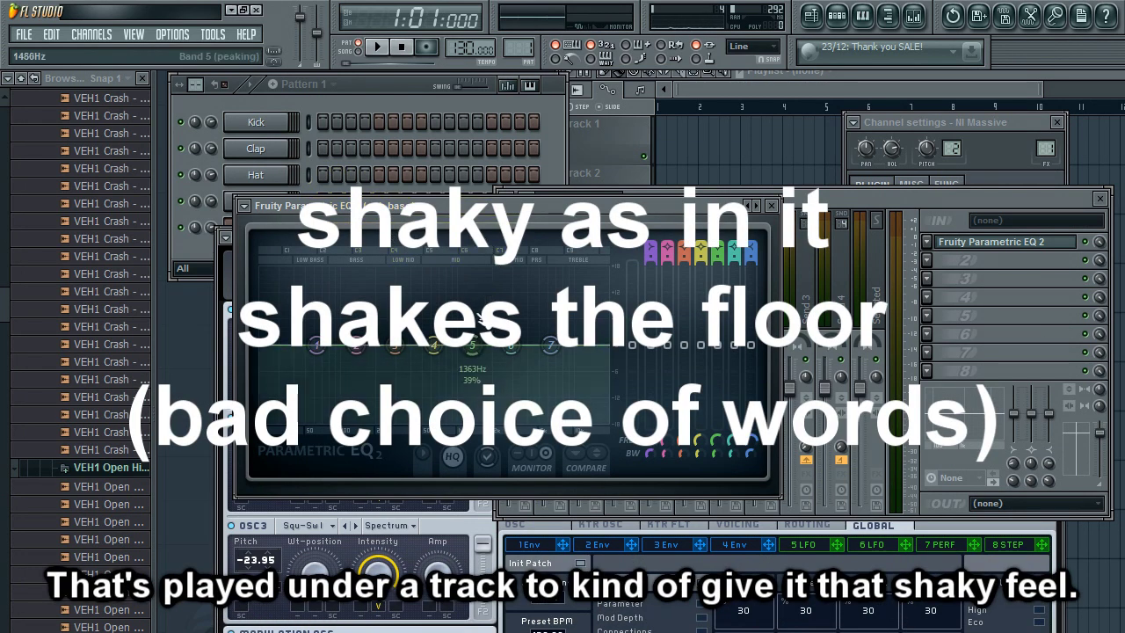
pyautogui.moveTo(468, 209); pyautogui.dragTo(467, 145)
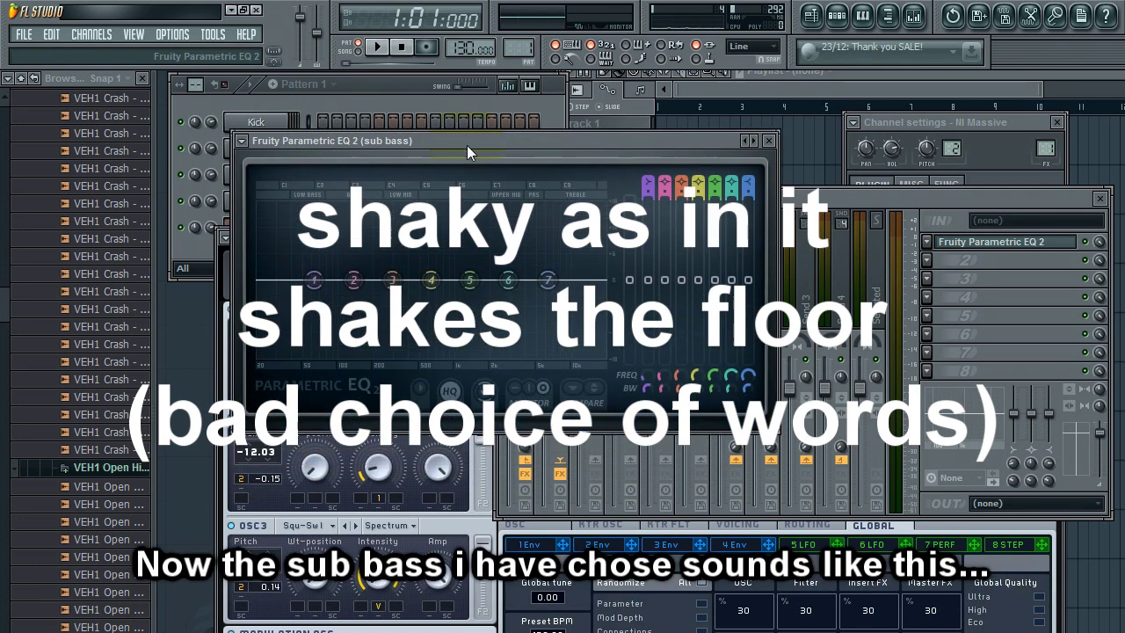
pyautogui.press('z')
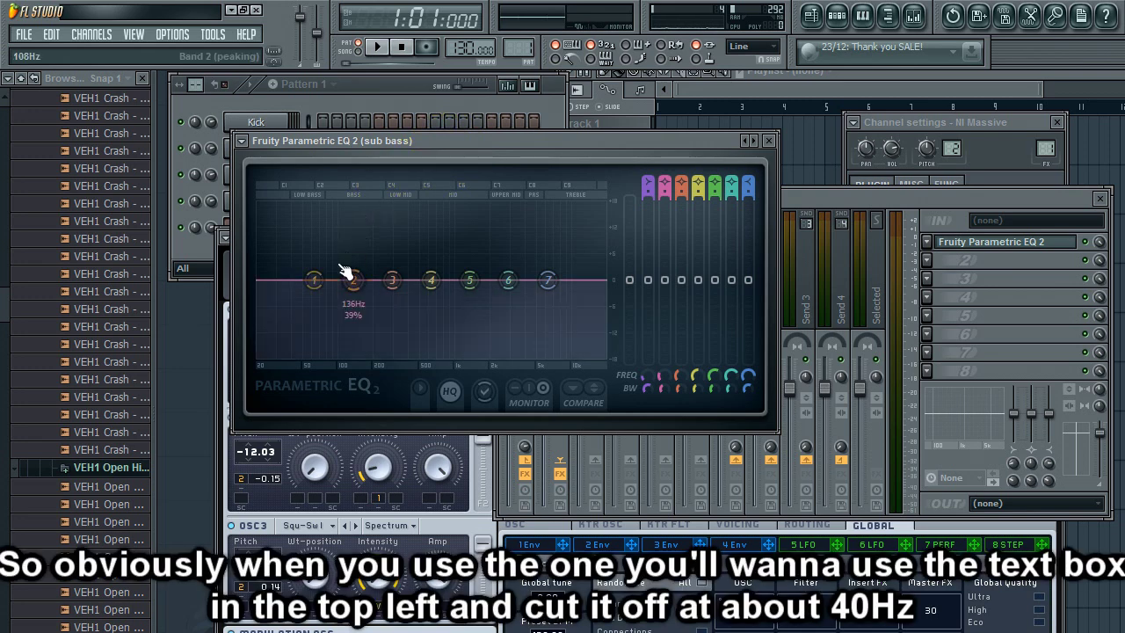
# - Cut the sub bass lows with band 1 at about 39 Hz and adjust its bandwidth for a steeper slope
pyautogui.moveTo(325, 283); pyautogui.dragTo(297, 479)
pyautogui.scroll(-5, 297, 365)
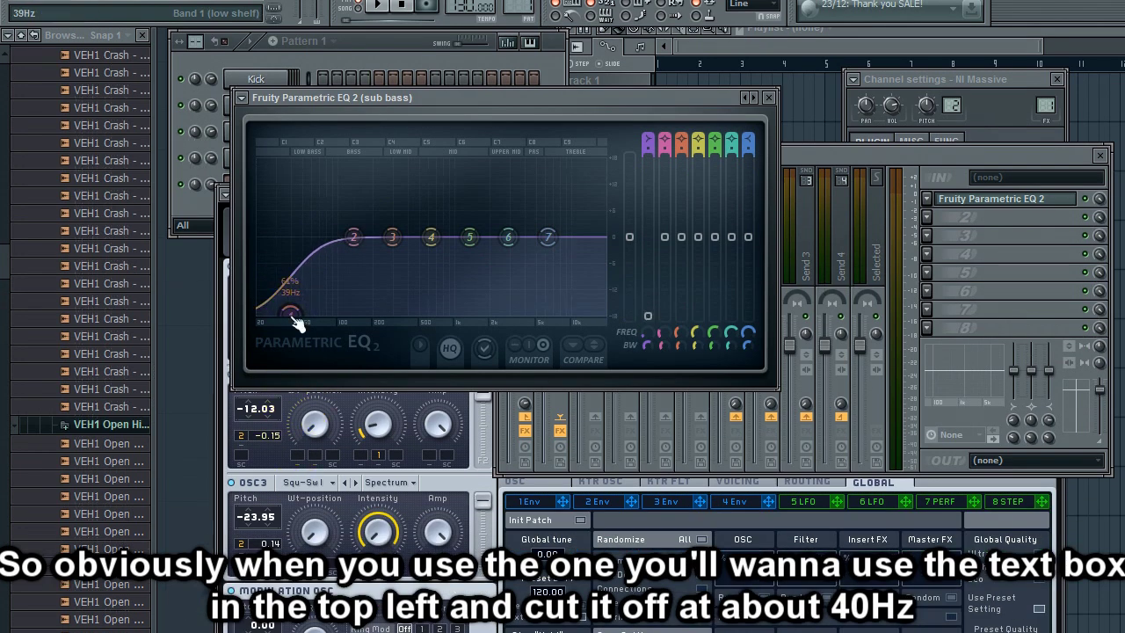
pyautogui.scroll(-3, 296, 322)
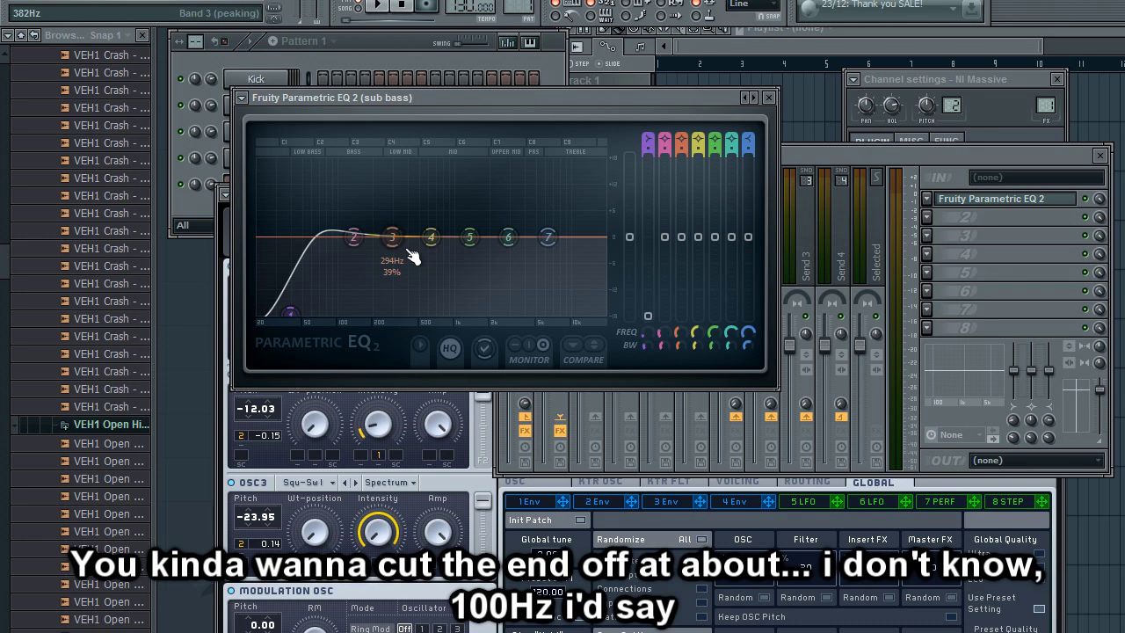
# - Pull band 3 of the sub bass EQ down to -18 dB at about 154 Hz and adjust its bandwidth
pyautogui.moveTo(407, 252); pyautogui.dragTo(369, 435)
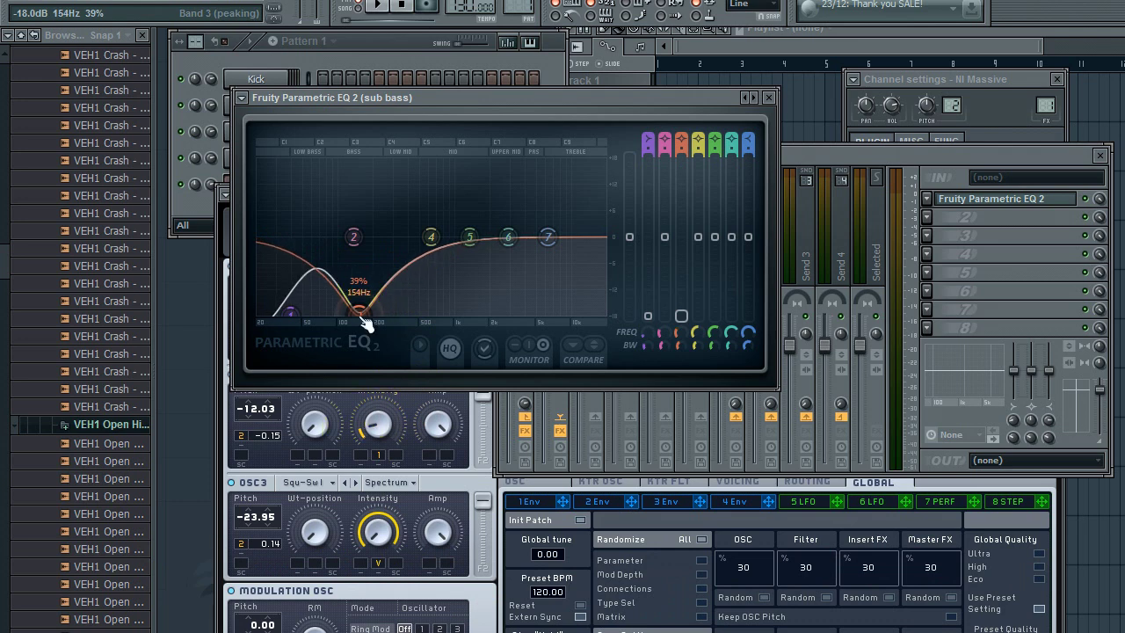
pyautogui.scroll(-3, 363, 323)
pyautogui.scroll(-2, 363, 318)
# - Drag bands 4, 5, 6, 7 and 2 of the sub bass EQ down to cut the frequencies above the bass
pyautogui.moveTo(430, 237); pyautogui.dragTo(477, 347)
pyautogui.moveTo(470, 238); pyautogui.dragTo(515, 314)
pyautogui.moveTo(508, 237); pyautogui.dragTo(560, 306)
pyautogui.moveTo(548, 238); pyautogui.dragTo(576, 296)
pyautogui.moveTo(360, 239); pyautogui.dragTo(398, 312)
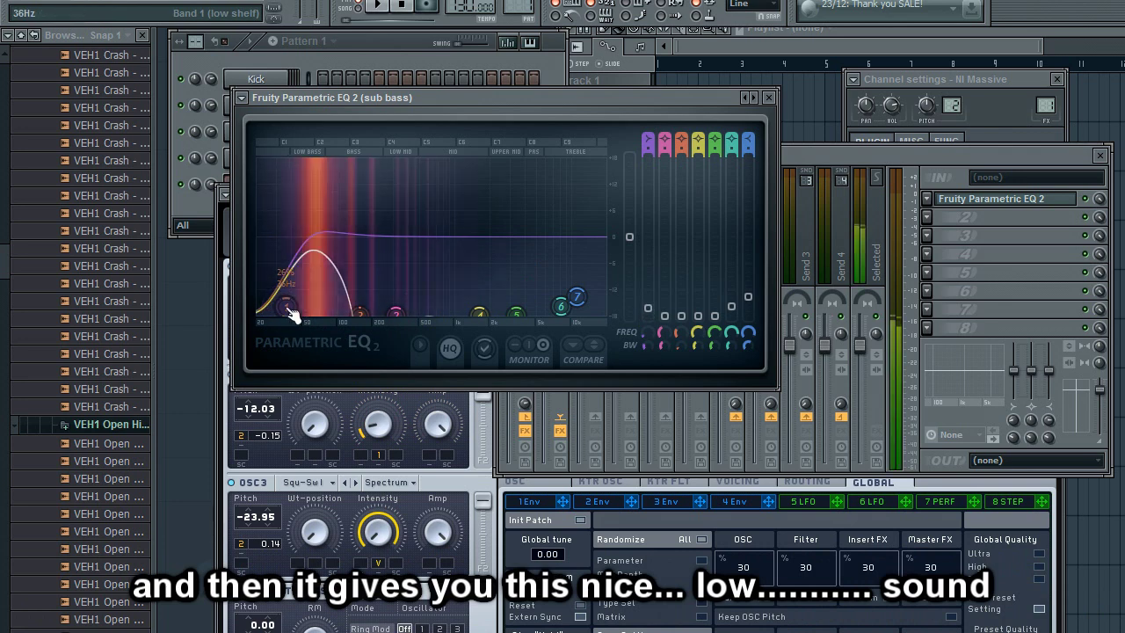
# - Raise band 3 of the sub bass EQ to about +6 dB near 55 Hz to boost the remaining low end
pyautogui.moveTo(358, 320); pyautogui.dragTo(326, 230)
pyautogui.moveTo(321, 167); pyautogui.dragTo(318, 73)
pyautogui.moveTo(324, 227); pyautogui.dragTo(318, 255)
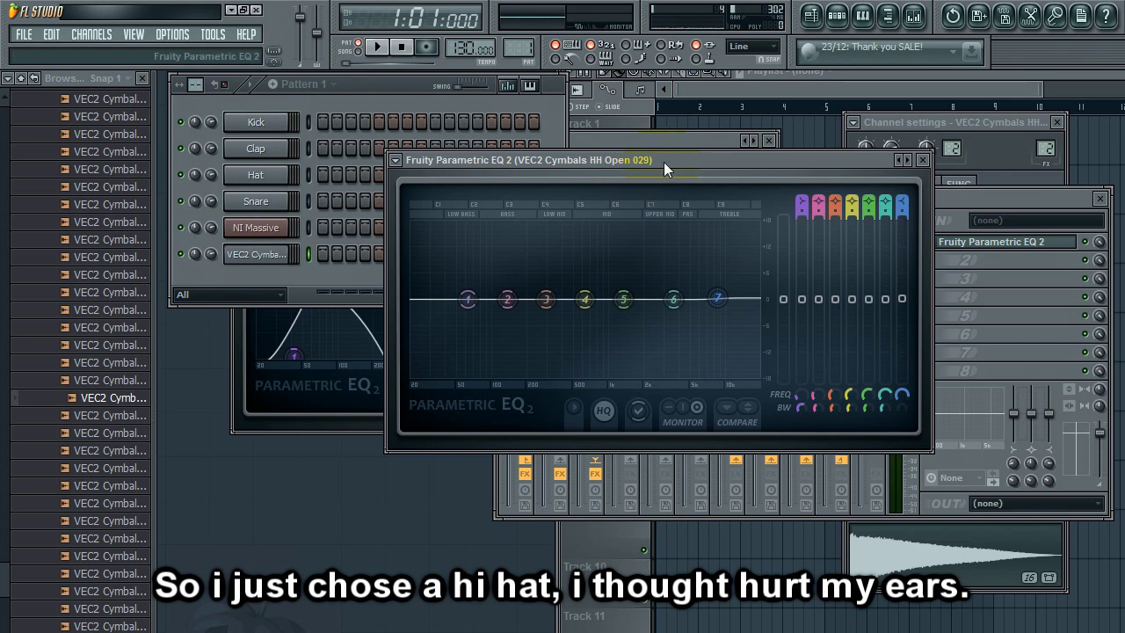
# - On the hi-hat's EQ, drop band 7 sharply at the very high end and dip band 6 slightly at about 4 kHz
pyautogui.moveTo(663, 162); pyautogui.dragTo(696, 159)
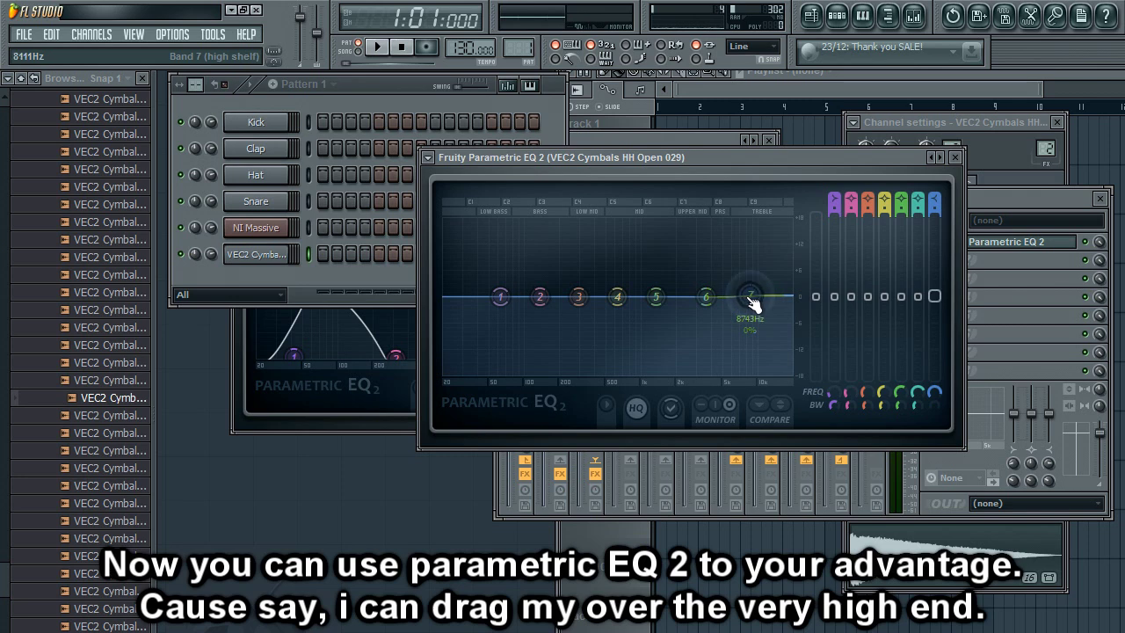
pyautogui.moveTo(759, 303)
pyautogui.mouseDown()
pyautogui.moveTo(797, 333)
pyautogui.moveTo(798, 427)
pyautogui.moveTo(789, 367)
pyautogui.mouseUp()
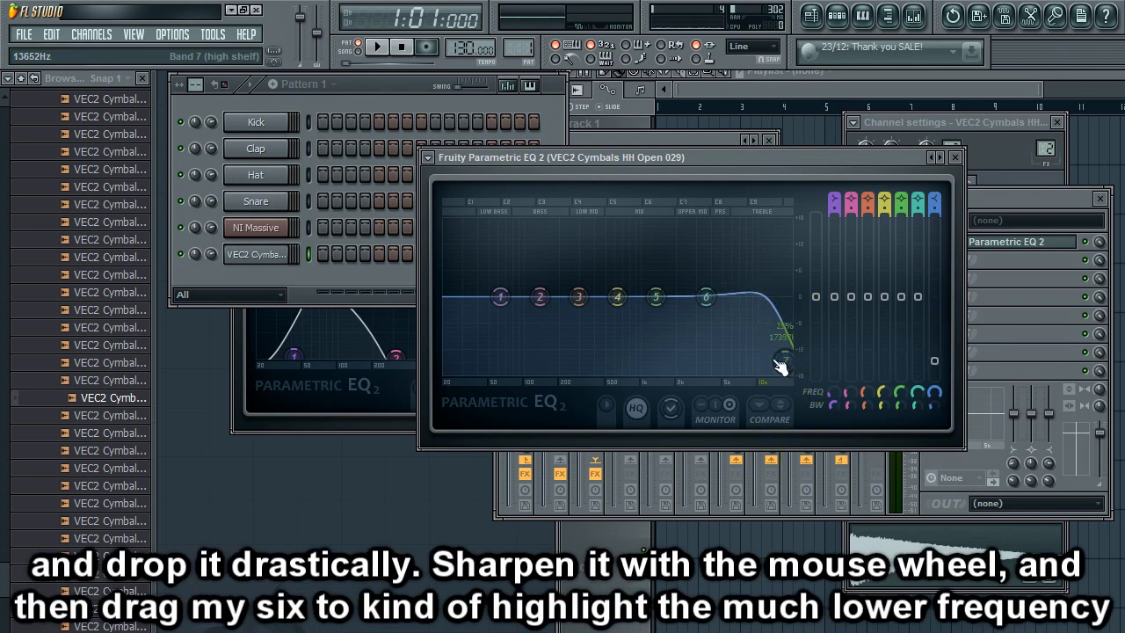
pyautogui.moveTo(708, 296); pyautogui.dragTo(745, 348)
pyautogui.scroll(-2, 735, 322)
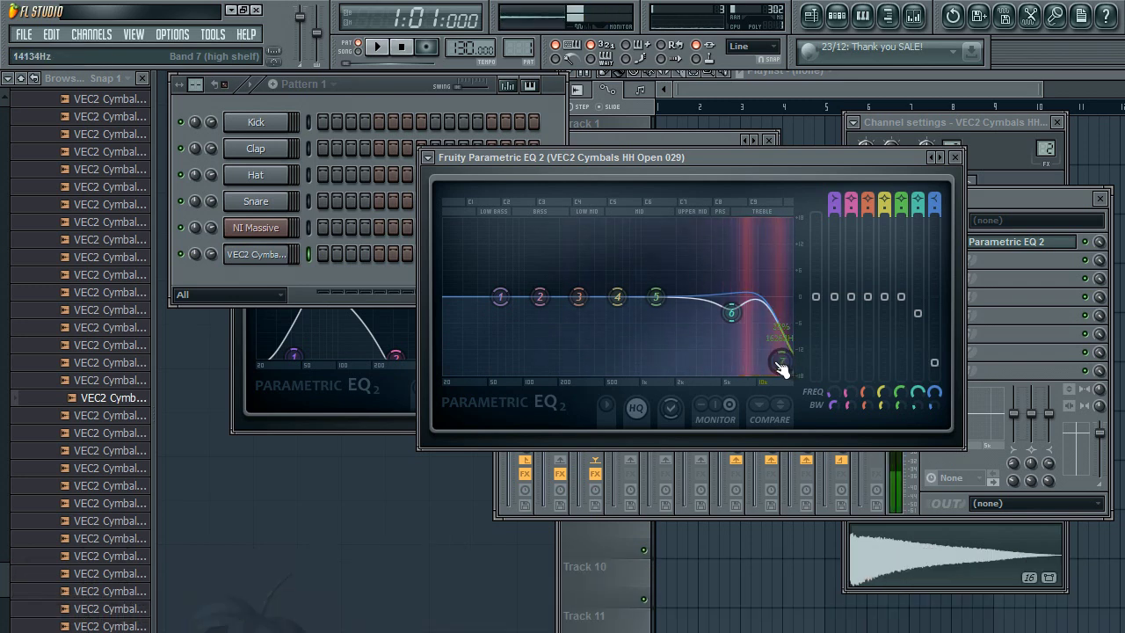
pyautogui.moveTo(741, 336); pyautogui.dragTo(713, 316)
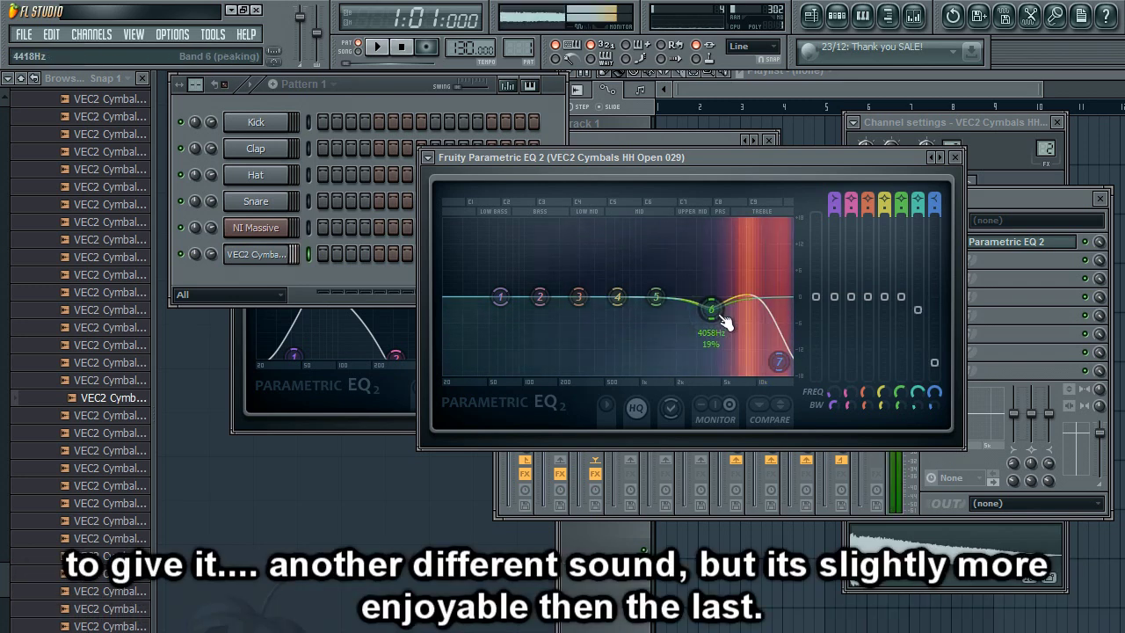
pyautogui.moveTo(778, 361); pyautogui.dragTo(766, 367)
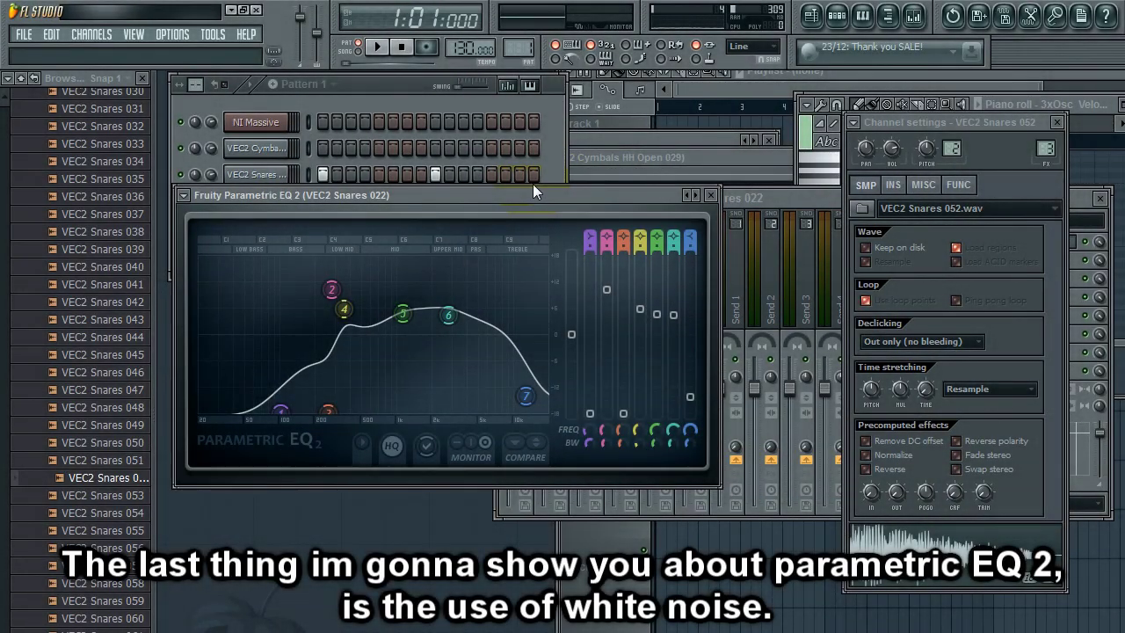
# - Rearrange the snare Parametric EQ 2 windows so the channel list is uncovered
pyautogui.moveTo(584, 195); pyautogui.dragTo(711, 172)
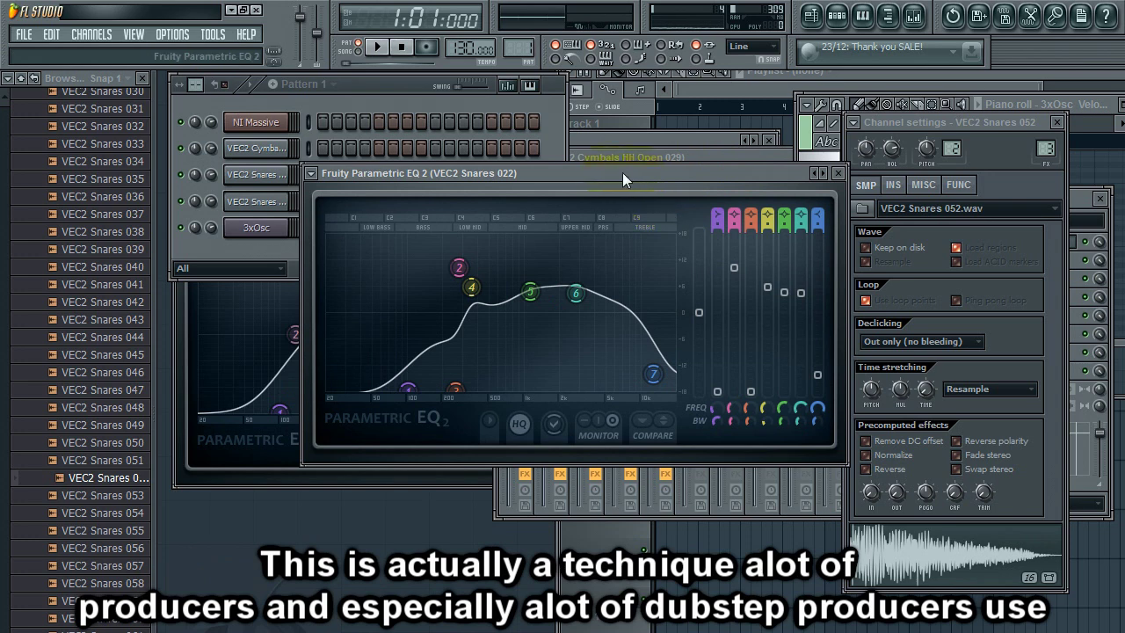
pyautogui.moveTo(614, 171); pyautogui.dragTo(520, 277)
pyautogui.moveTo(471, 282); pyautogui.dragTo(484, 289)
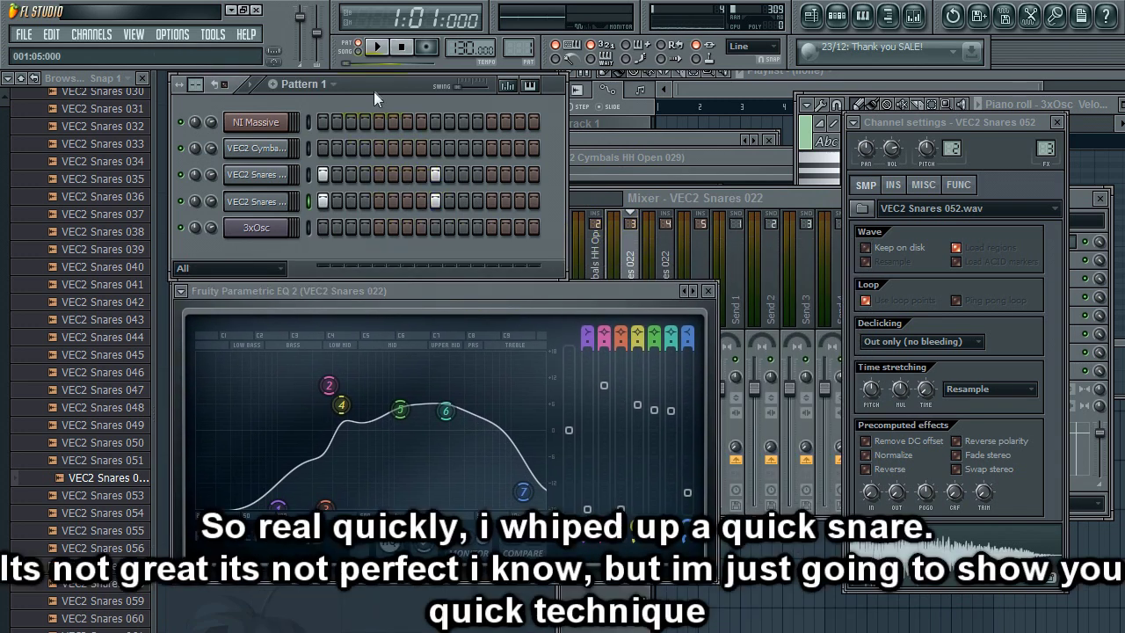
# - Move the step sequencer clear of the EQ windows and play Pattern 1 to hear the layered snares
pyautogui.moveTo(373, 91); pyautogui.dragTo(530, 76)
pyautogui.press('space')
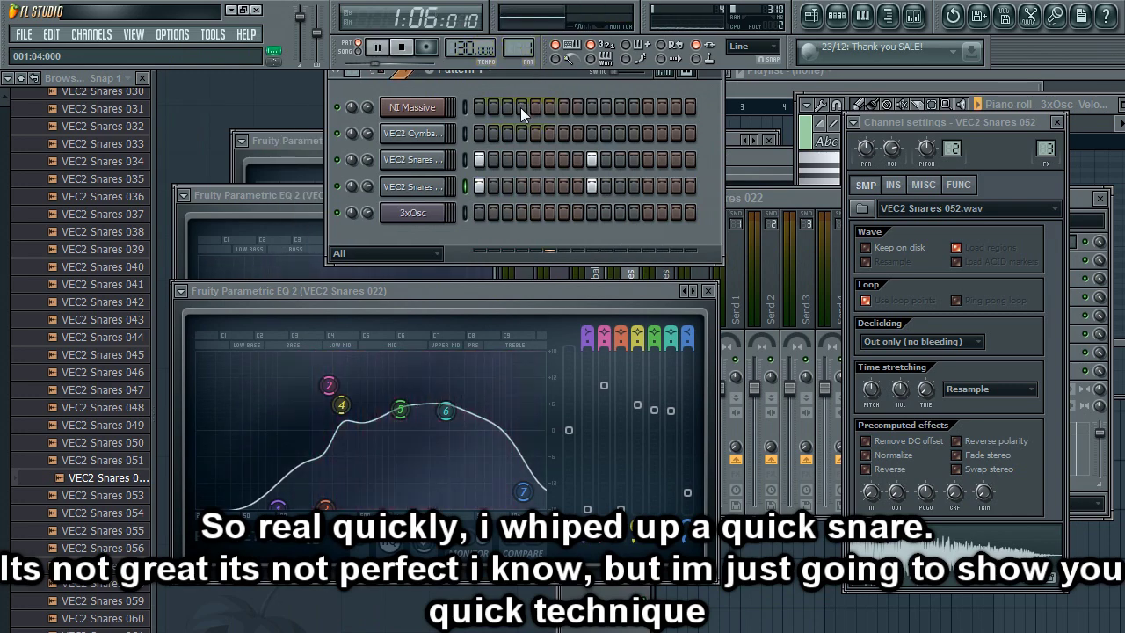
pyautogui.press('space')
pyautogui.moveTo(522, 76); pyautogui.dragTo(527, 120)
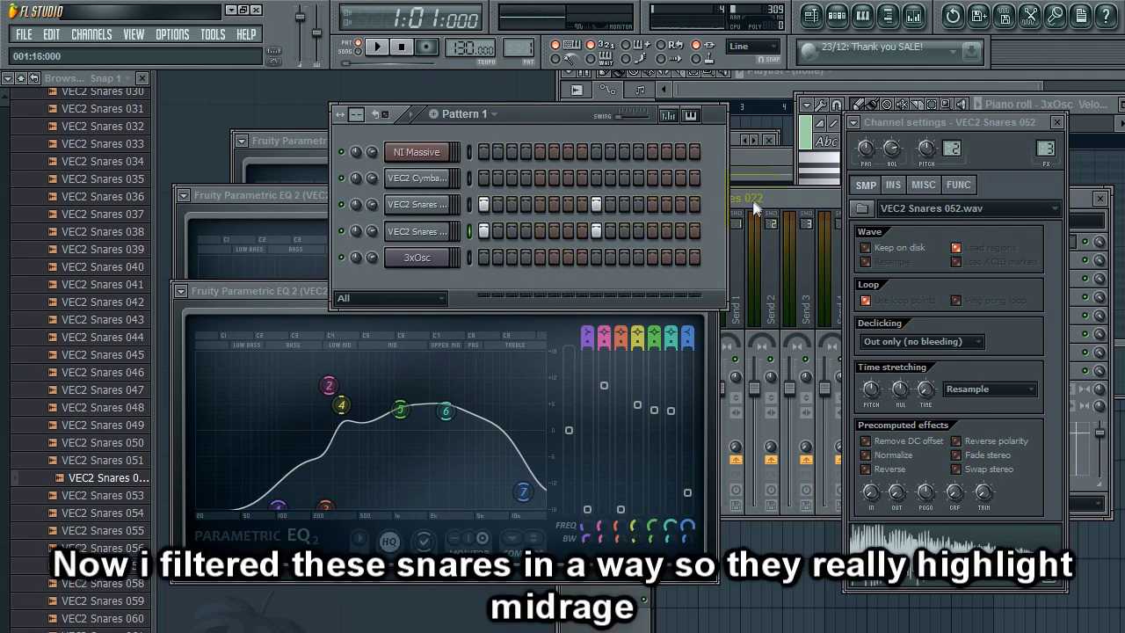
# - Bring the other snare EQ to the front, audition the pattern, and close the sub bass EQ window
pyautogui.click(752, 201)
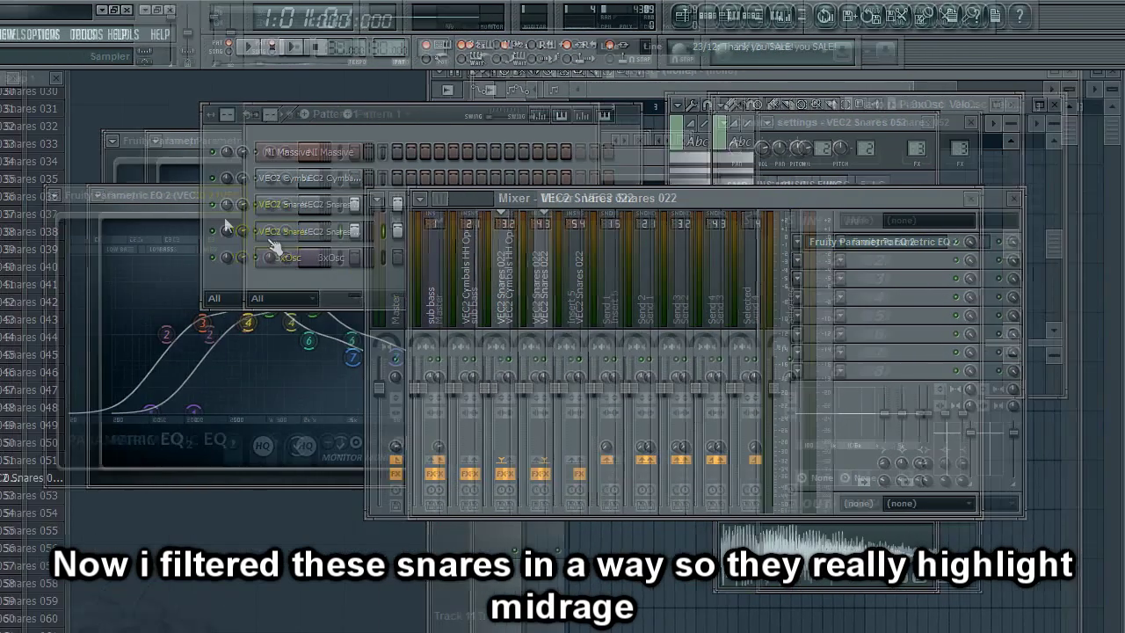
pyautogui.click(293, 196)
pyautogui.moveTo(292, 196); pyautogui.dragTo(312, 179)
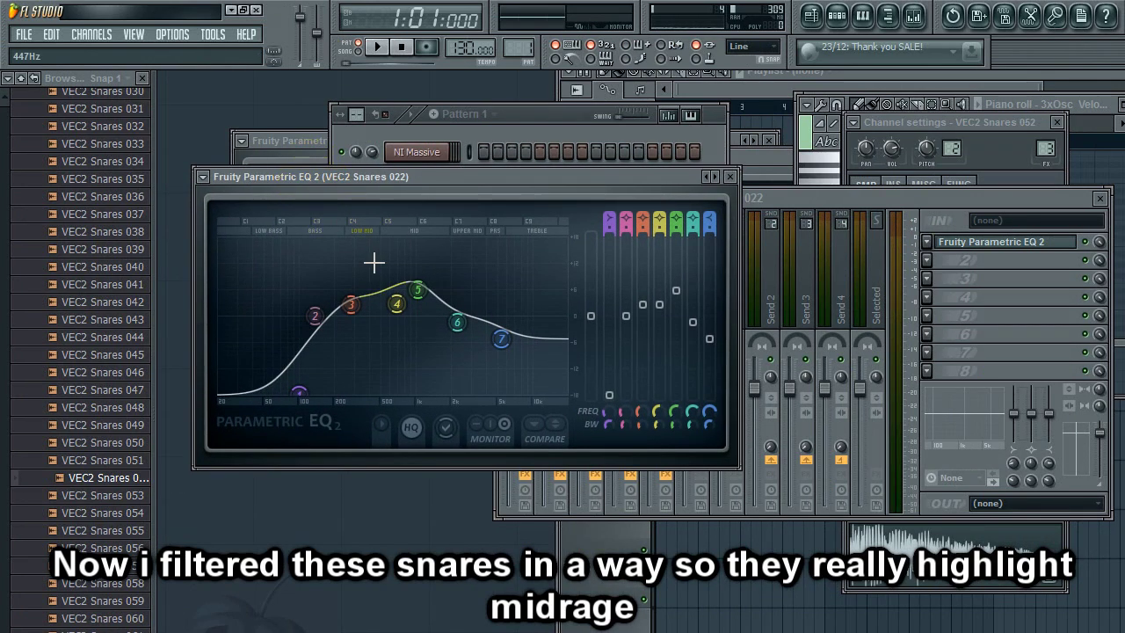
pyautogui.press('space')
pyautogui.click(305, 148)
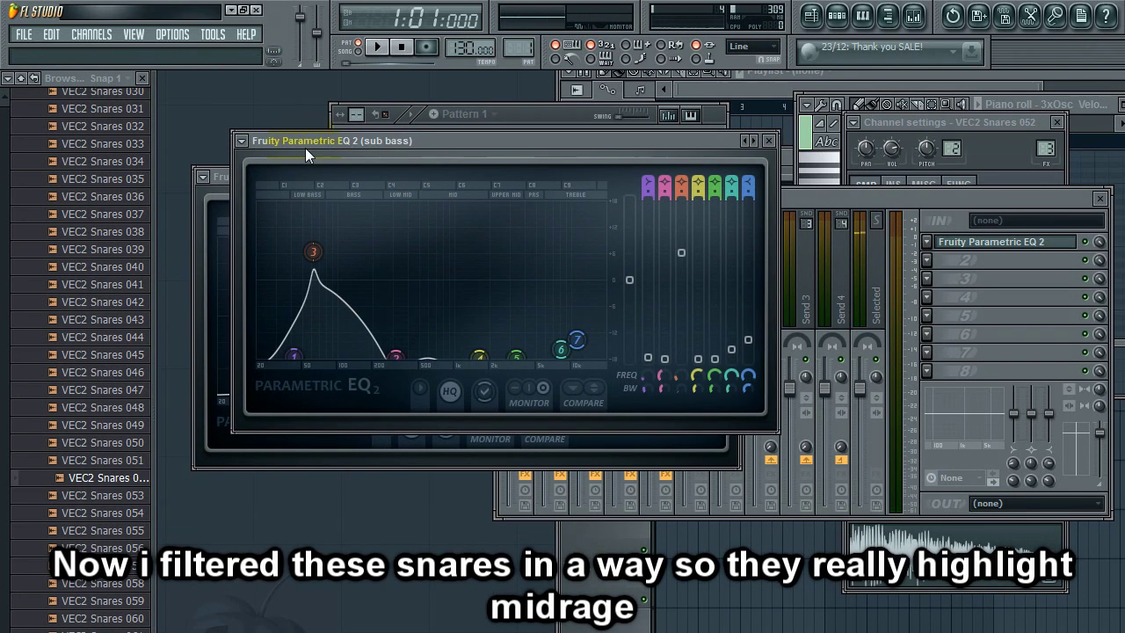
pyautogui.press('space')
pyautogui.click(769, 141)
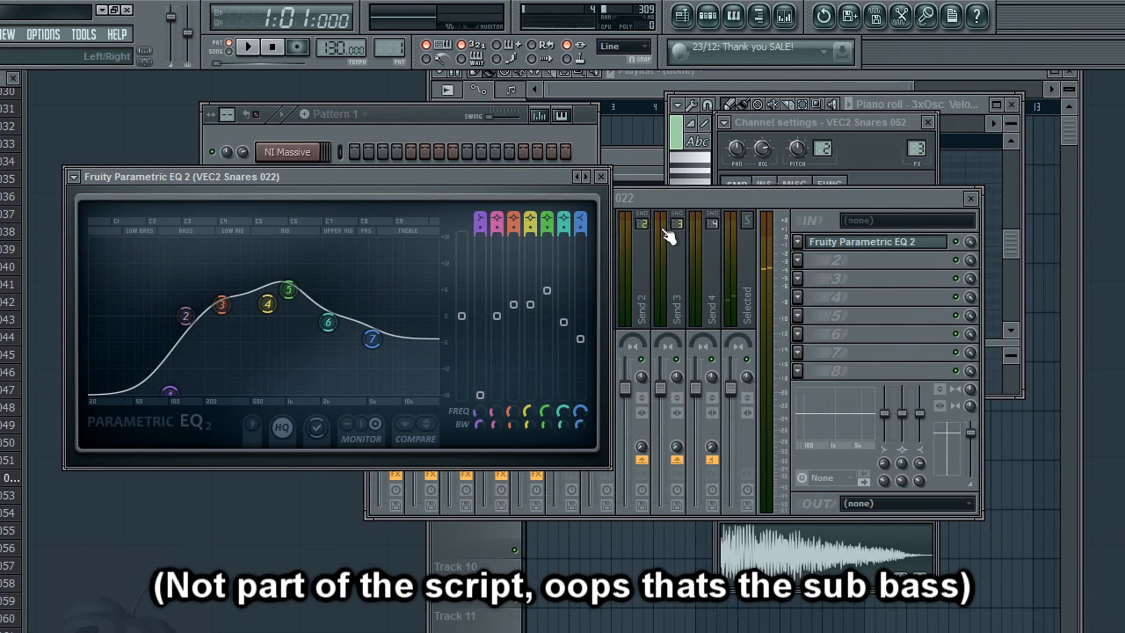
# - Show the EQ of the VEC2 Snares 022 track from the mixer and play the pattern to check its midrange
pyautogui.click(753, 231)
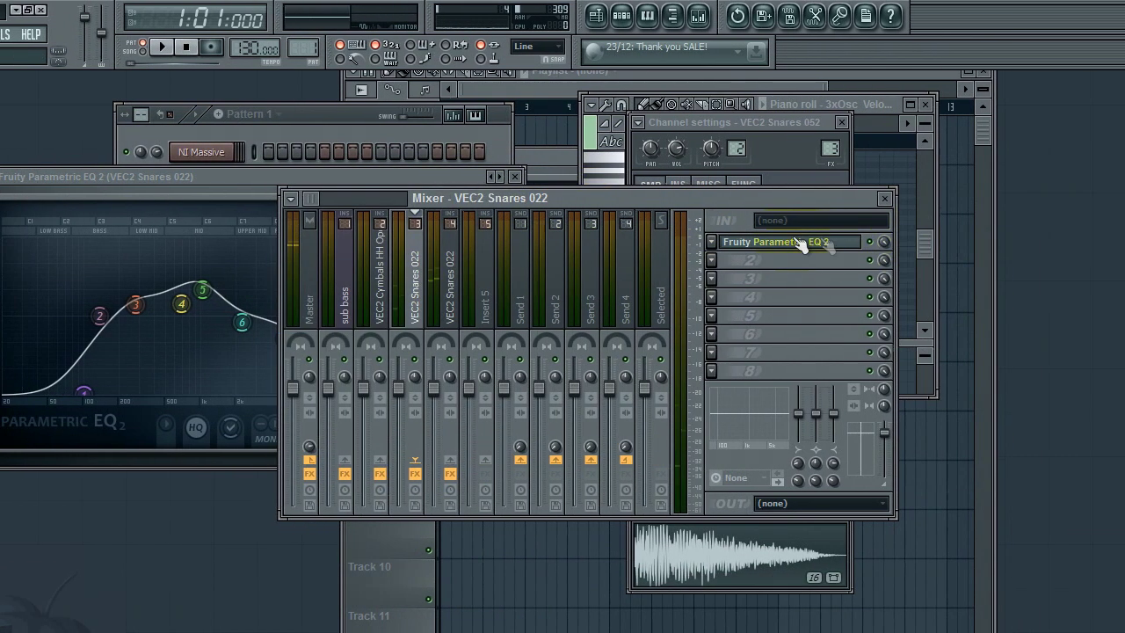
pyautogui.click(801, 243)
pyautogui.press('space')
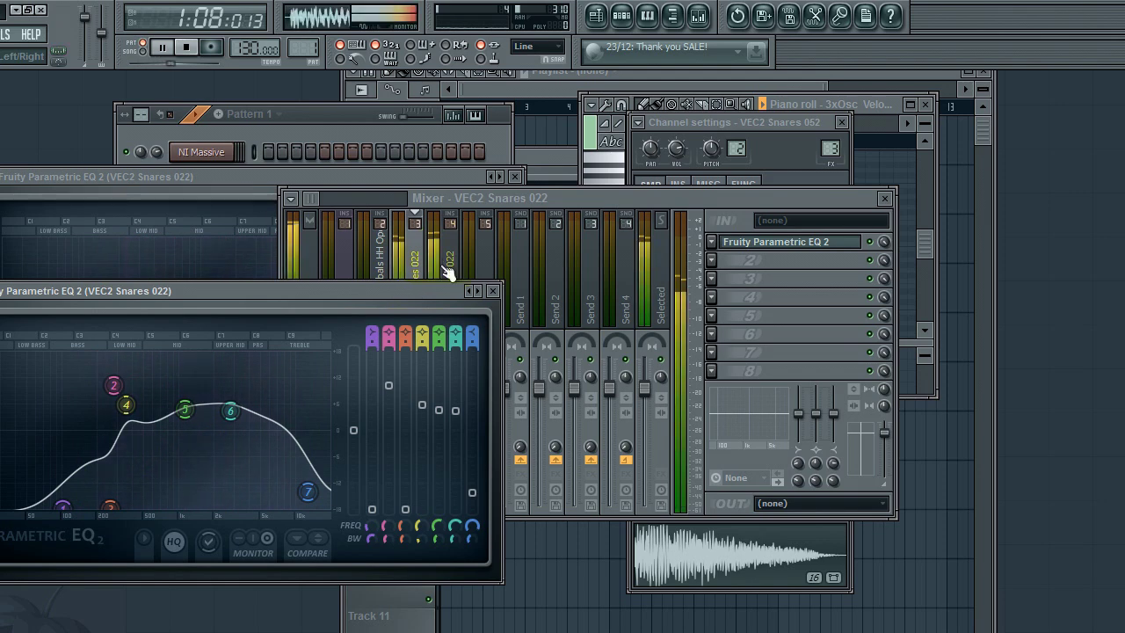
pyautogui.press('space')
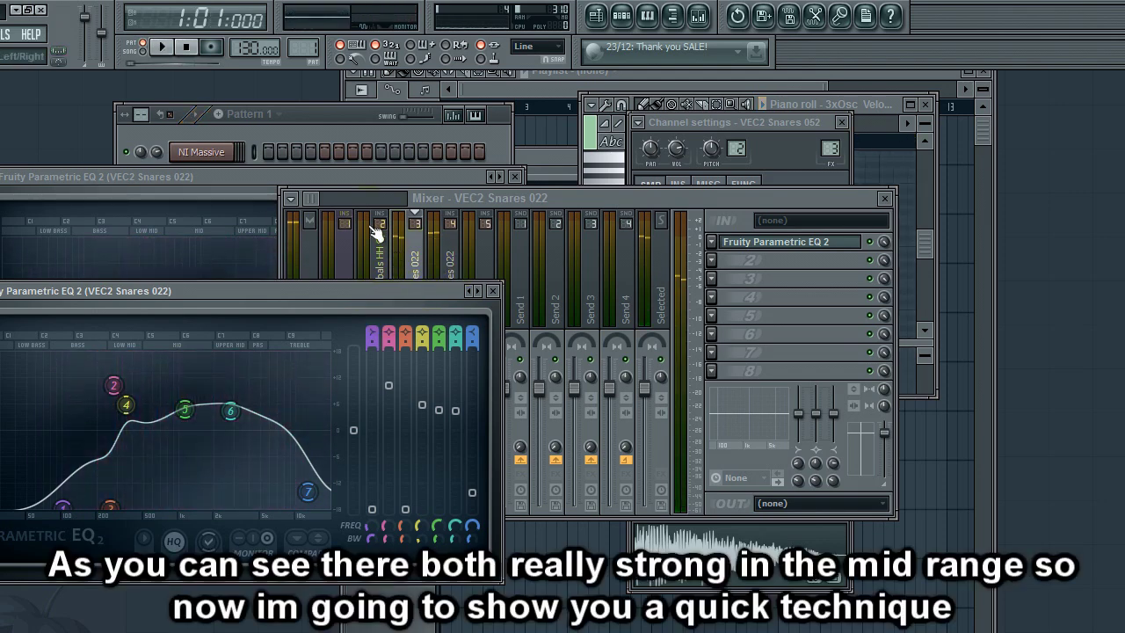
# - Bring the step sequencer forward and open the 3xOsc channel settings
pyautogui.click(542, 114)
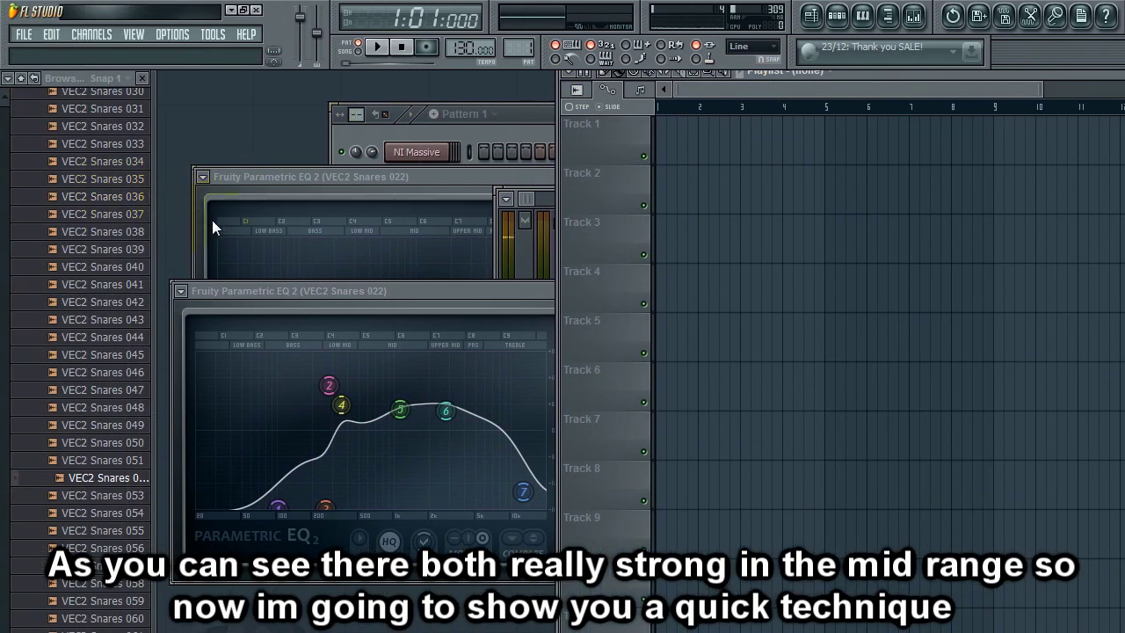
pyautogui.click(365, 146)
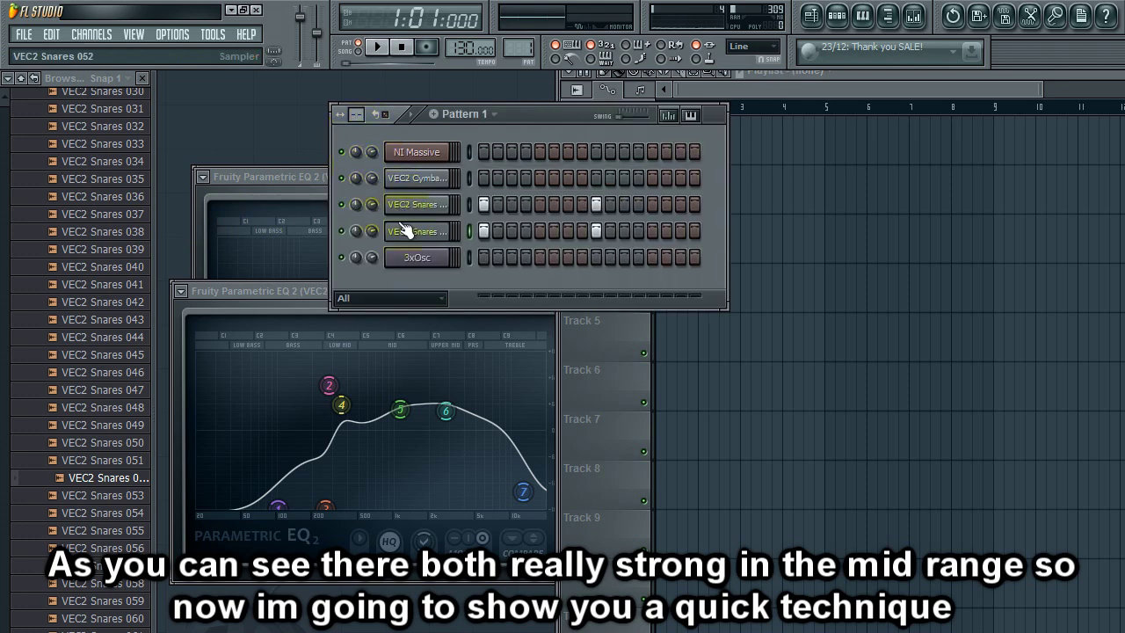
pyautogui.click(417, 260)
pyautogui.middleClick(418, 260)
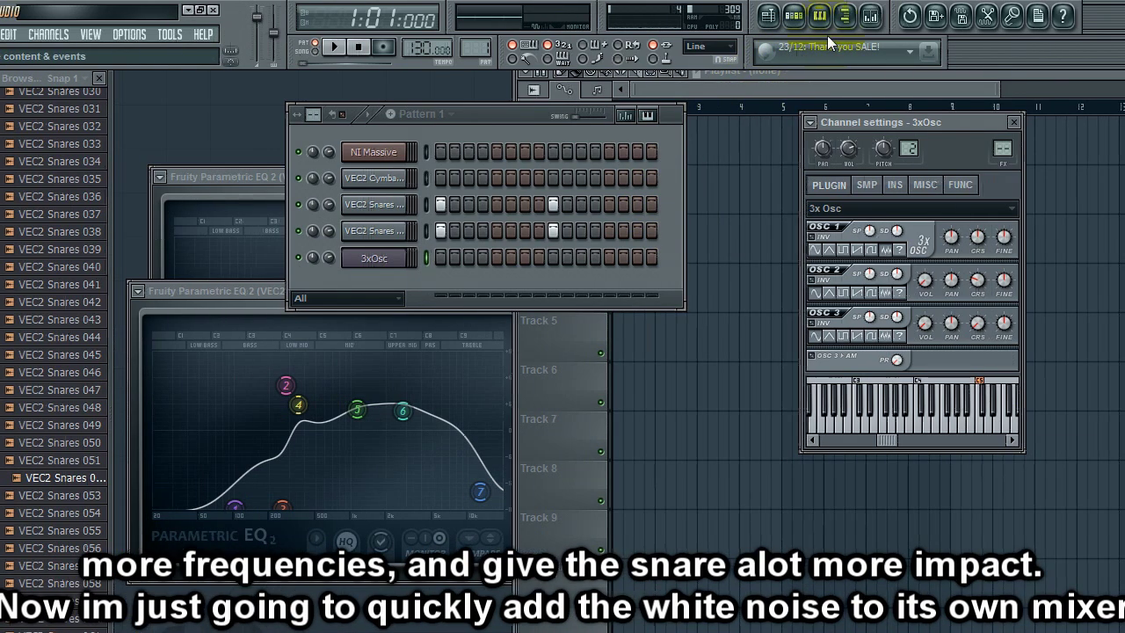
# - Link the 3xOsc channel to mixer track Insert 5
pyautogui.click(913, 16)
pyautogui.click(615, 268)
pyautogui.click(423, 200)
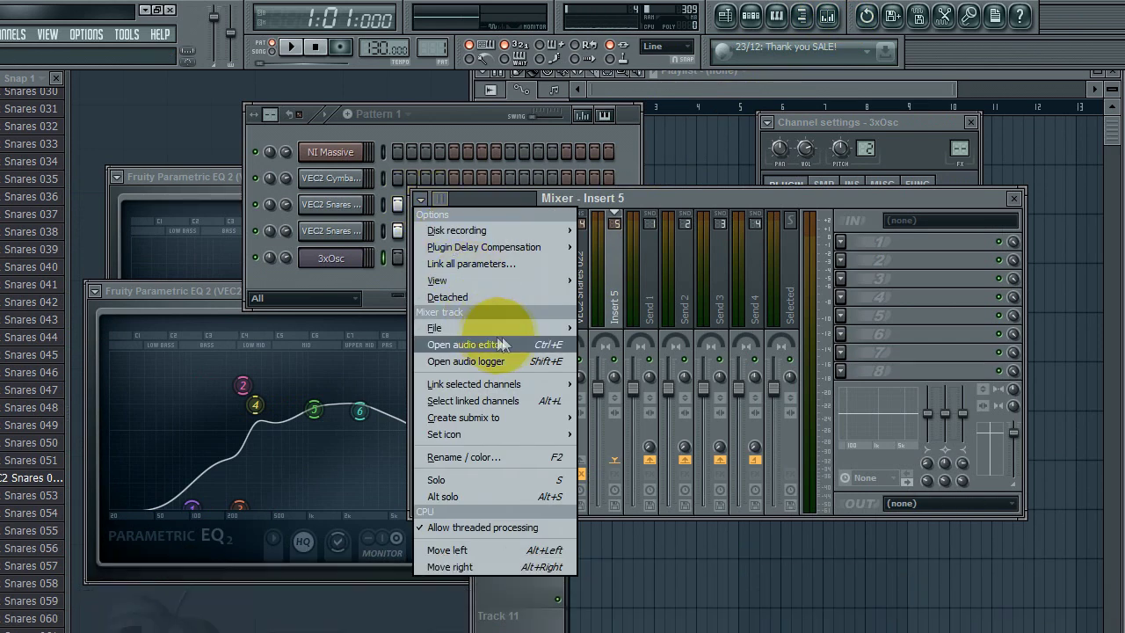
pyautogui.moveTo(537, 387)
pyautogui.click(617, 384)
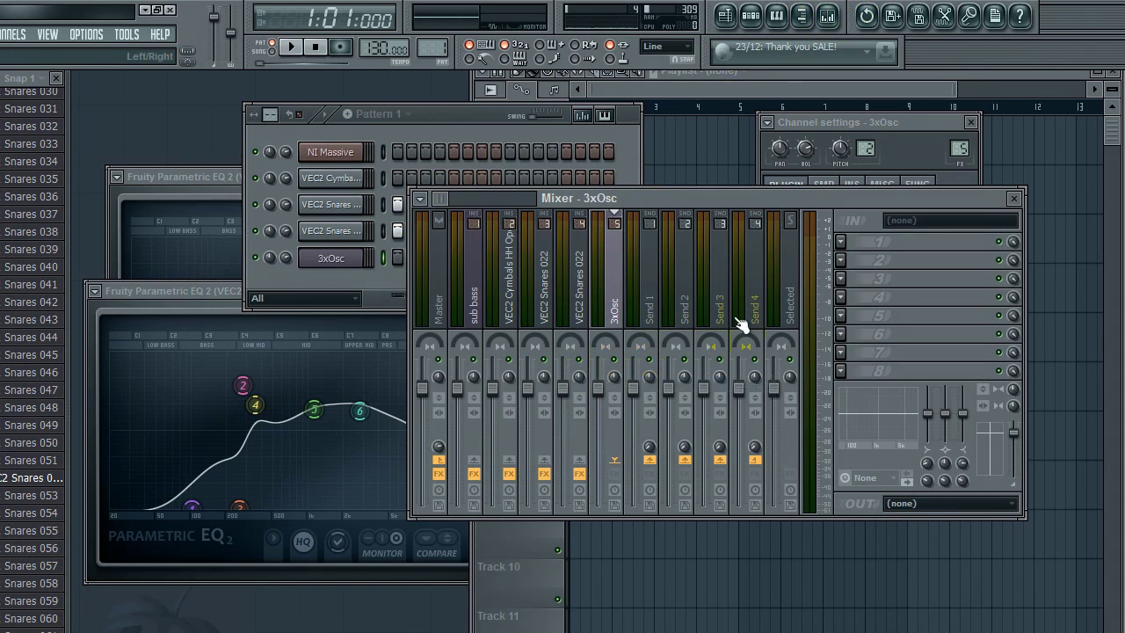
# - Load Fruity Parametric EQ 2 into the first effect slot of the 3xOsc mixer track and play a noise note through it
pyautogui.click(840, 242)
pyautogui.moveTo(861, 261)
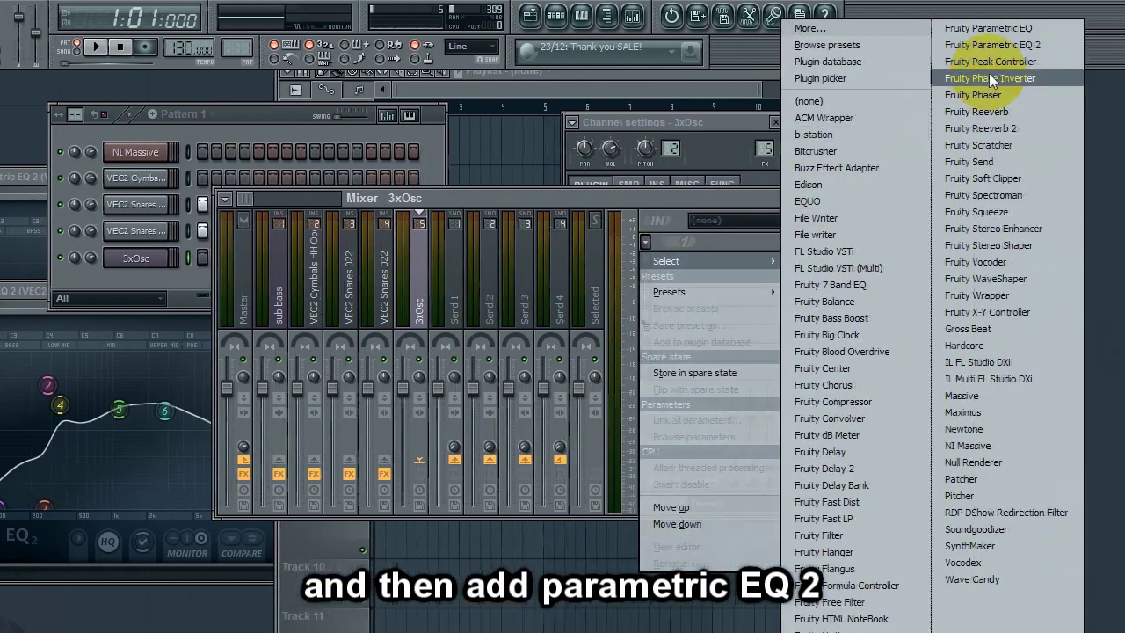
pyautogui.click(1001, 50)
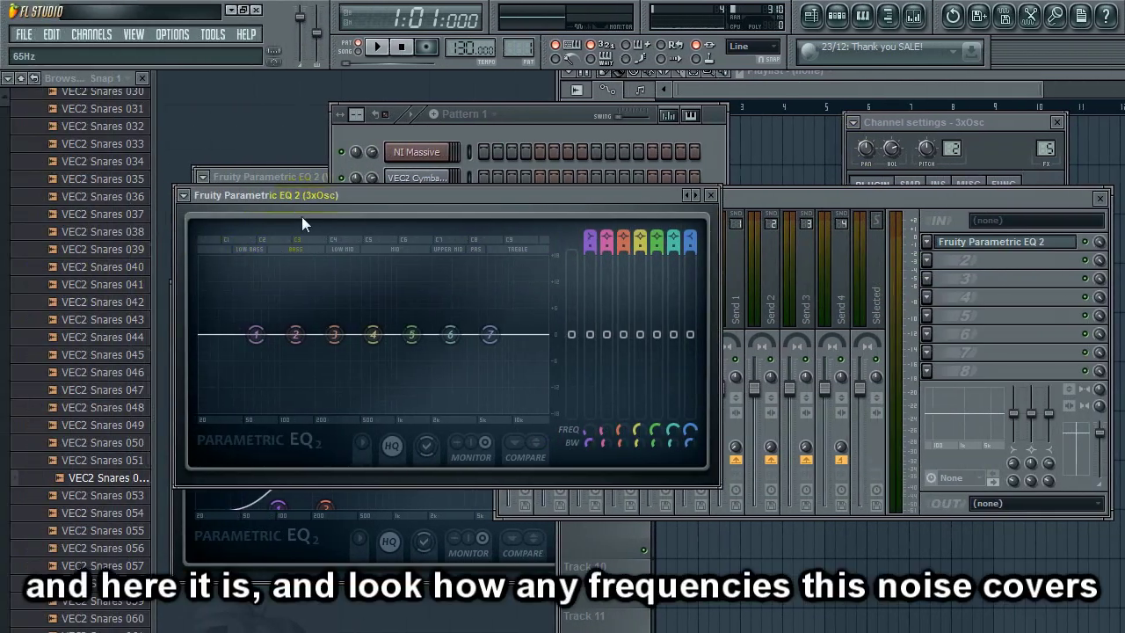
pyautogui.moveTo(311, 198); pyautogui.dragTo(442, 169)
pyautogui.press('z')
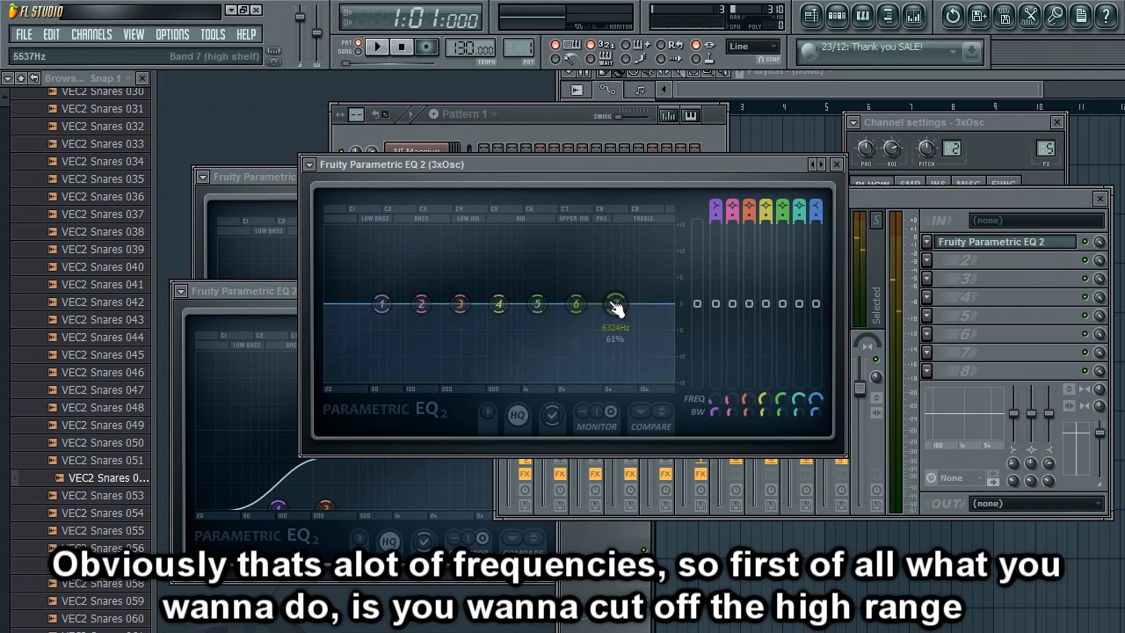
# - Cut the white noise's highs with band 7 at about 5.7 kHz and its lows with band 1 at about 107 Hz, both fully lowered
pyautogui.moveTo(618, 305); pyautogui.dragTo(638, 392)
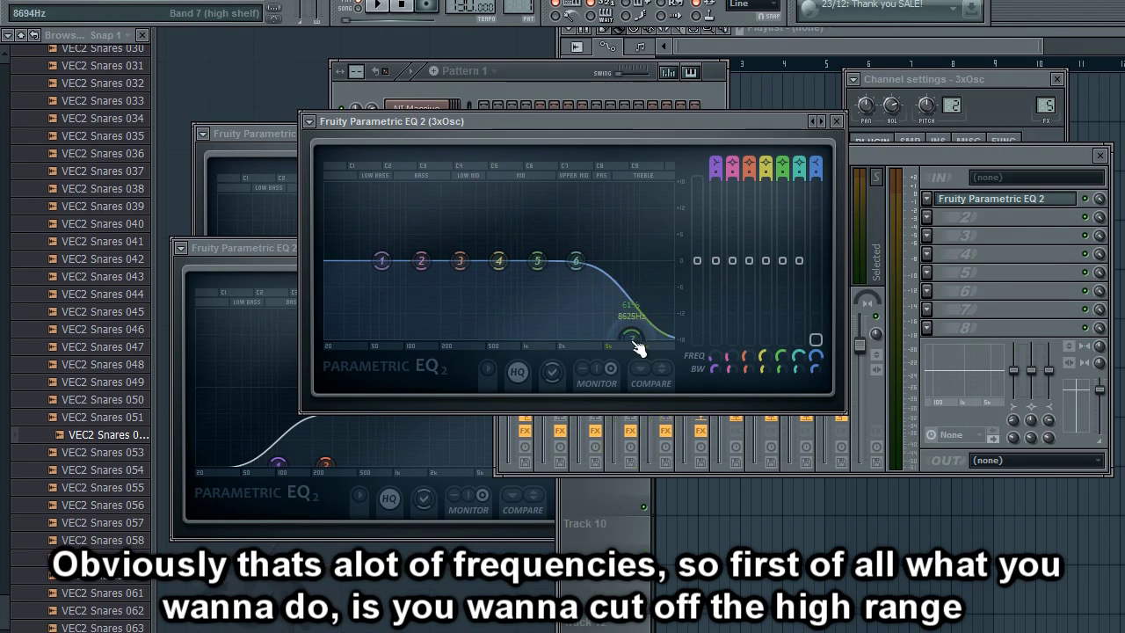
pyautogui.moveTo(638, 348); pyautogui.dragTo(612, 345)
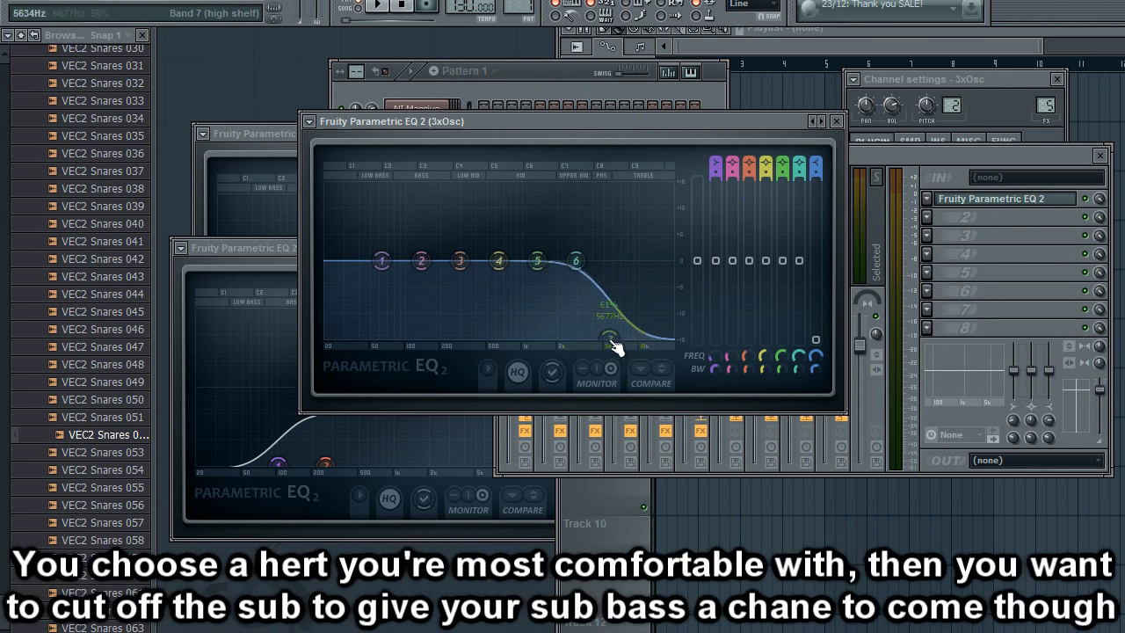
pyautogui.moveTo(381, 261); pyautogui.dragTo(414, 346)
# - Pull band 4 fully down at about 828 Hz to notch the noise's midrange, and audition the filtered sound
pyautogui.moveTo(514, 278); pyautogui.dragTo(513, 341)
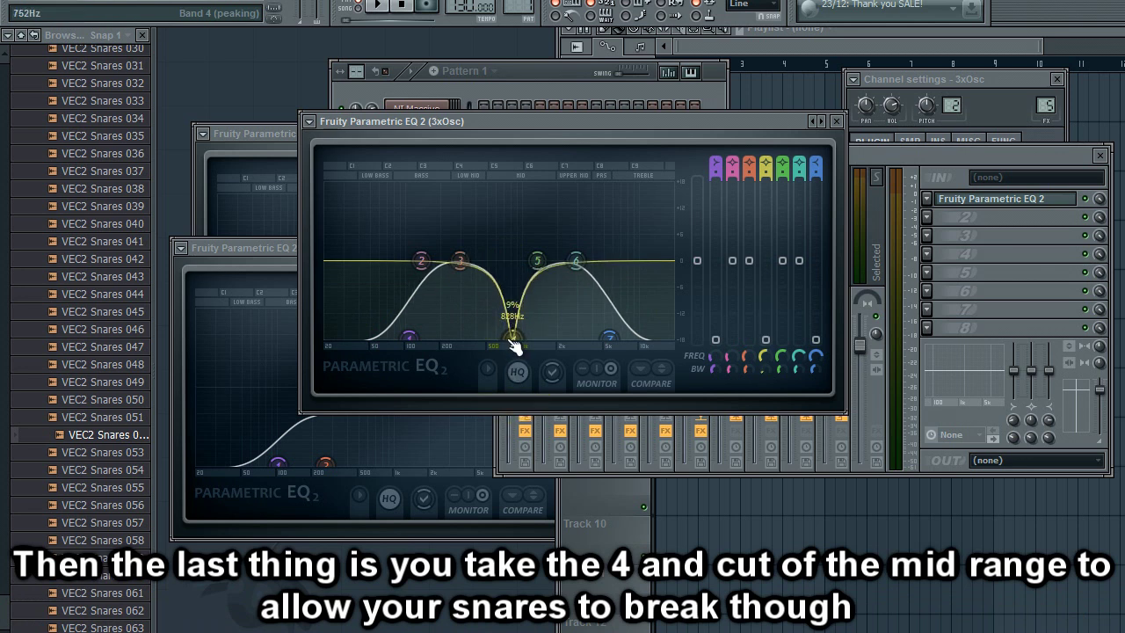
pyautogui.press('space')
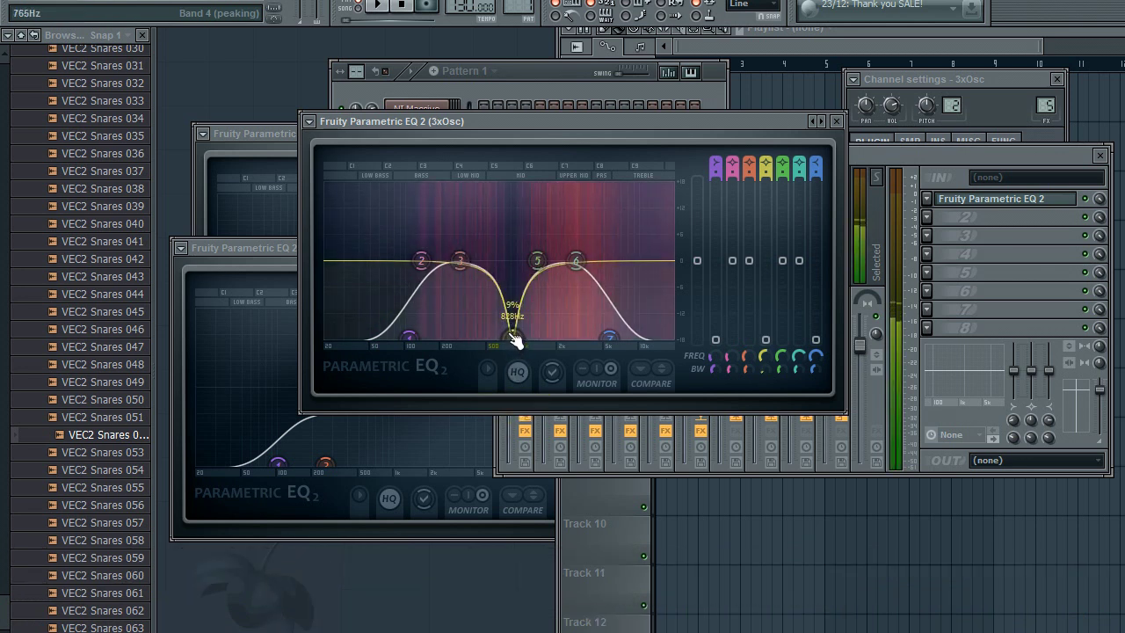
pyautogui.press('space')
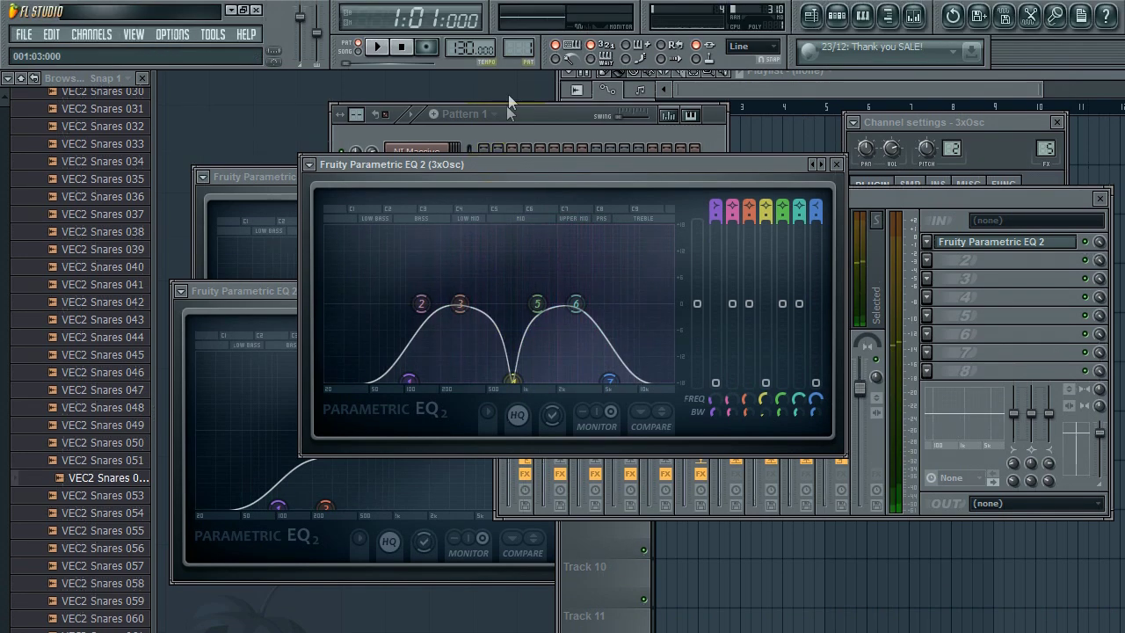
# - Bring the step sequencer forward and open the piano roll of the 3xOsc channel
pyautogui.click(507, 73)
pyautogui.click(484, 230)
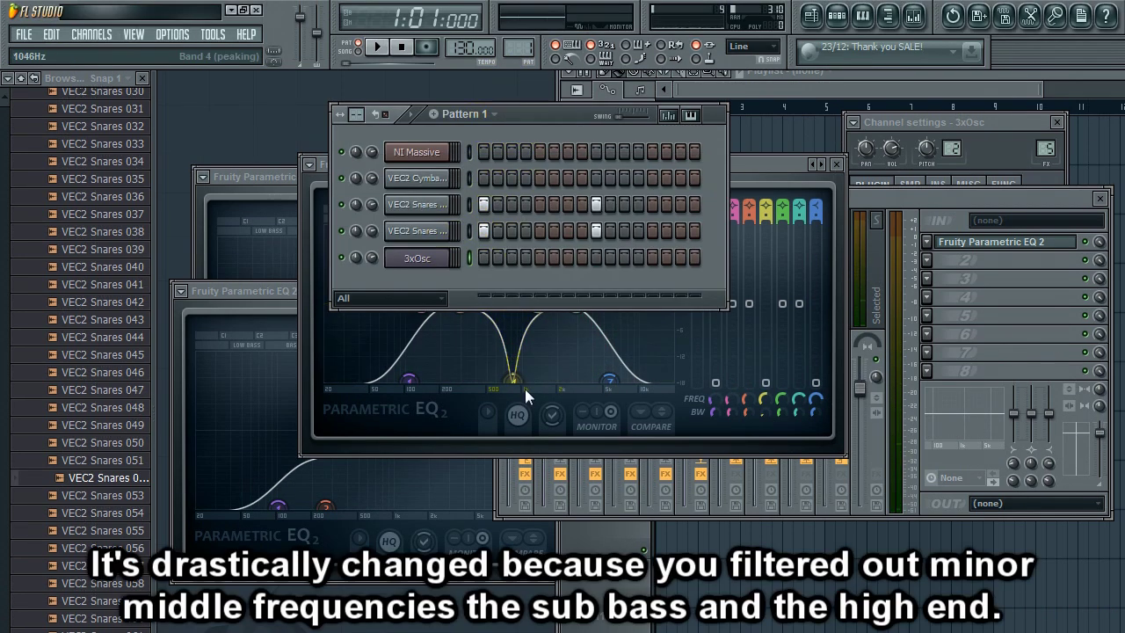
pyautogui.moveTo(528, 395)
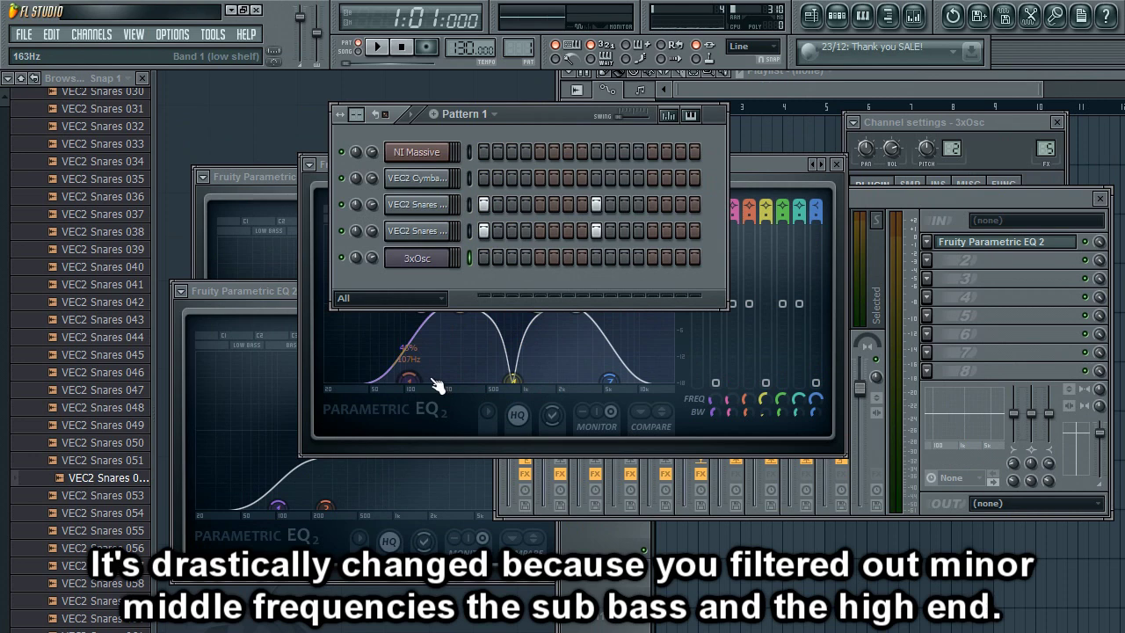
pyautogui.rightClick(450, 255)
pyautogui.click(489, 261)
pyautogui.rightClick(448, 256)
pyautogui.click(473, 258)
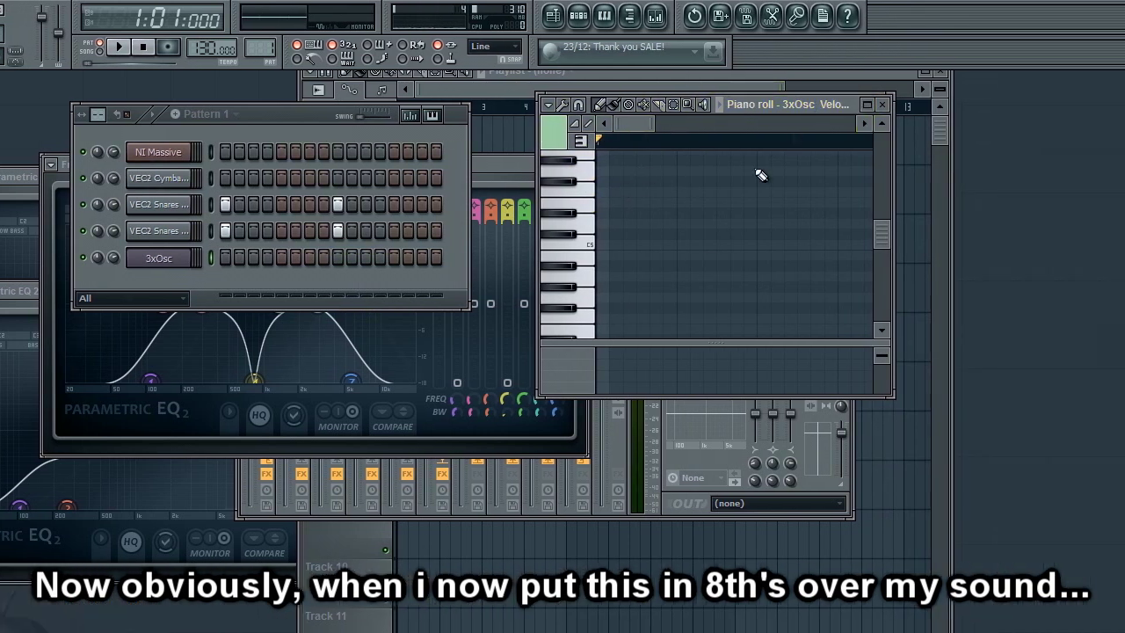
# - Add two eighth-note C5 noise notes on beats 1 and 3, matching the snare hits, and play the pattern
pyautogui.click(628, 246)
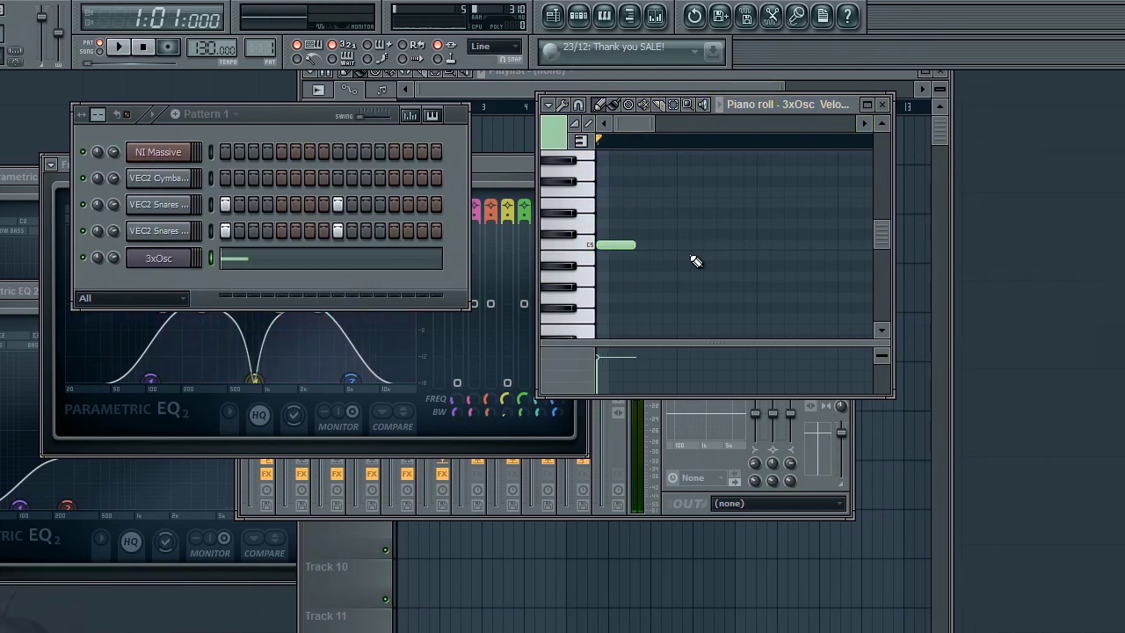
pyautogui.click(763, 246)
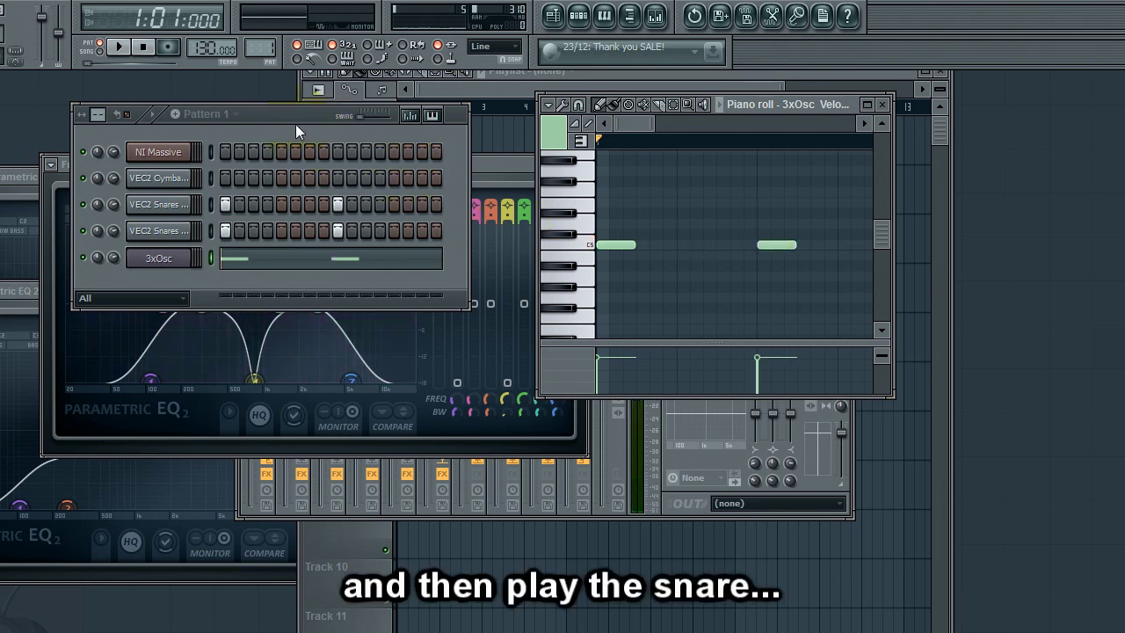
pyautogui.press('space')
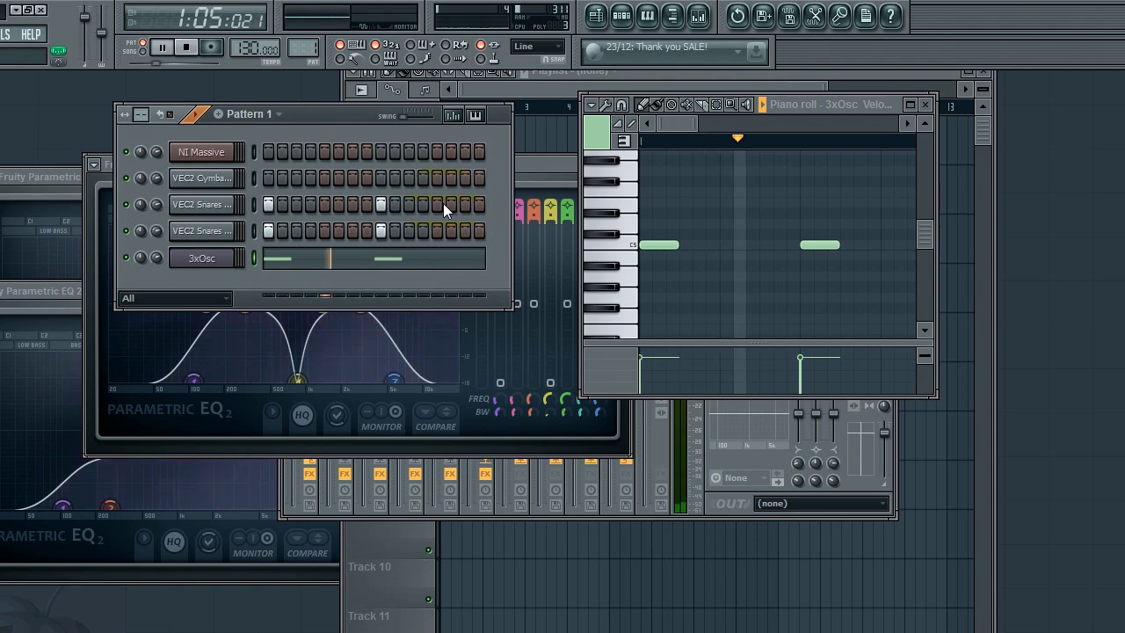
pyautogui.press('space')
# - Lengthen both C5 noise notes to quarter notes and audition the pattern with the step sequencer in front
pyautogui.moveTo(681, 248); pyautogui.dragTo(701, 247)
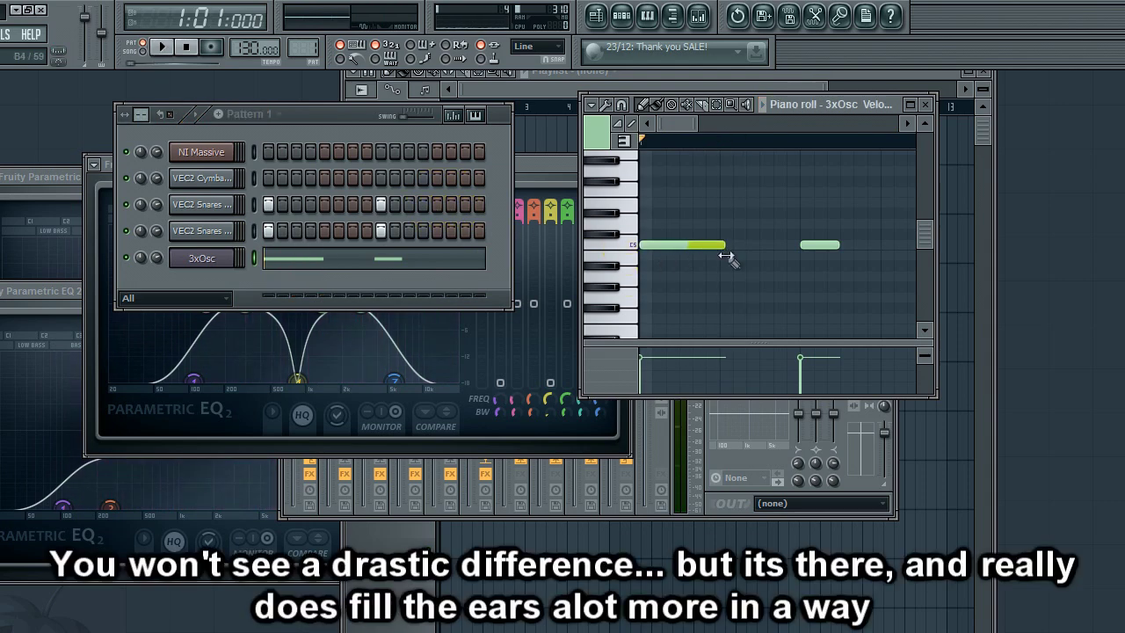
pyautogui.moveTo(842, 245); pyautogui.dragTo(880, 245)
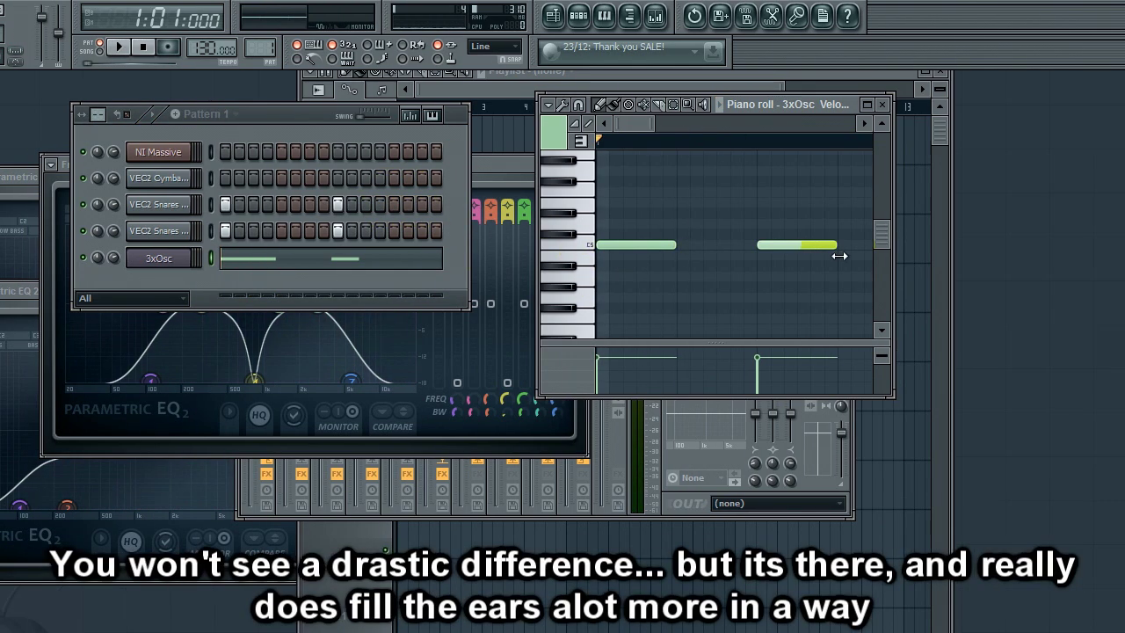
pyautogui.moveTo(354, 114); pyautogui.dragTo(522, 128)
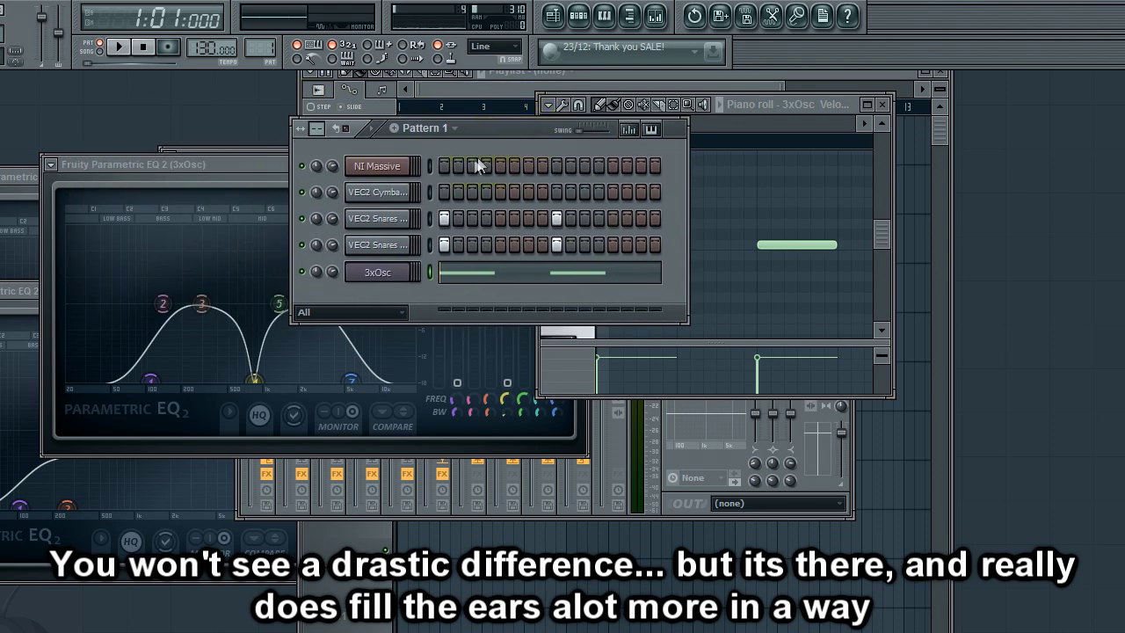
pyautogui.press('space')
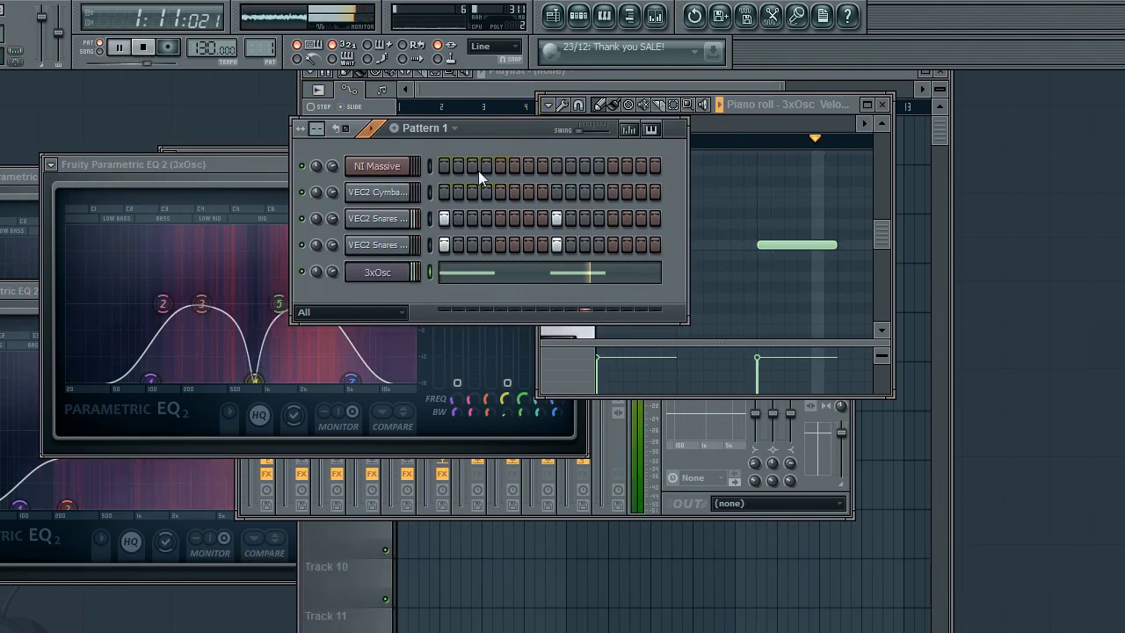
pyautogui.press('space')
# - Shorten both C5 noise notes to eighth notes and play the pattern again
pyautogui.click(766, 243)
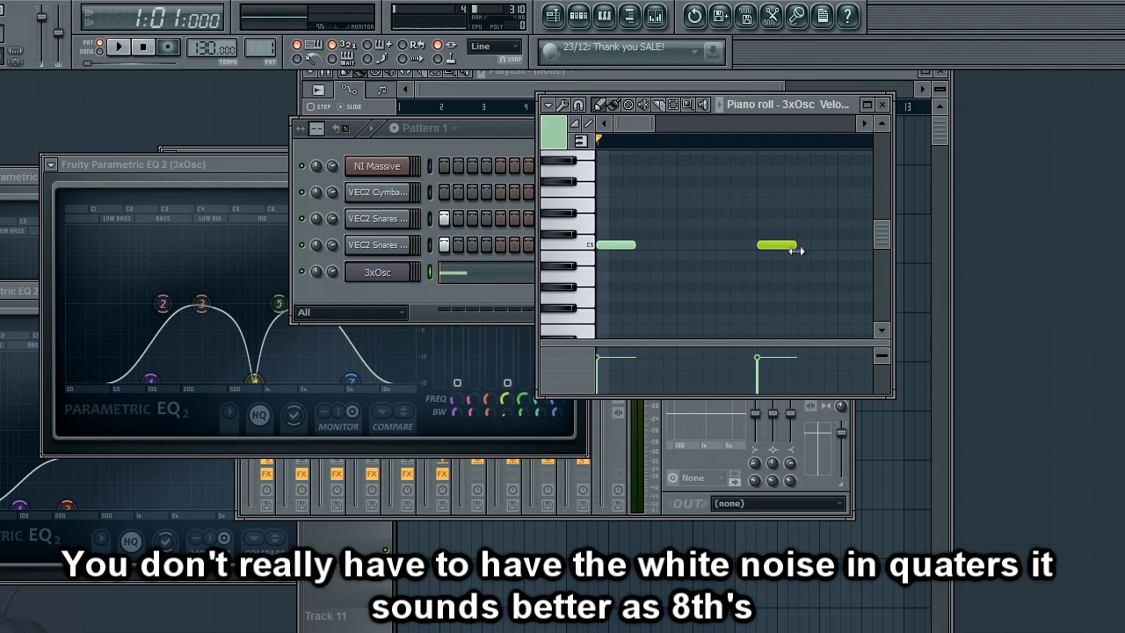
pyautogui.press('space')
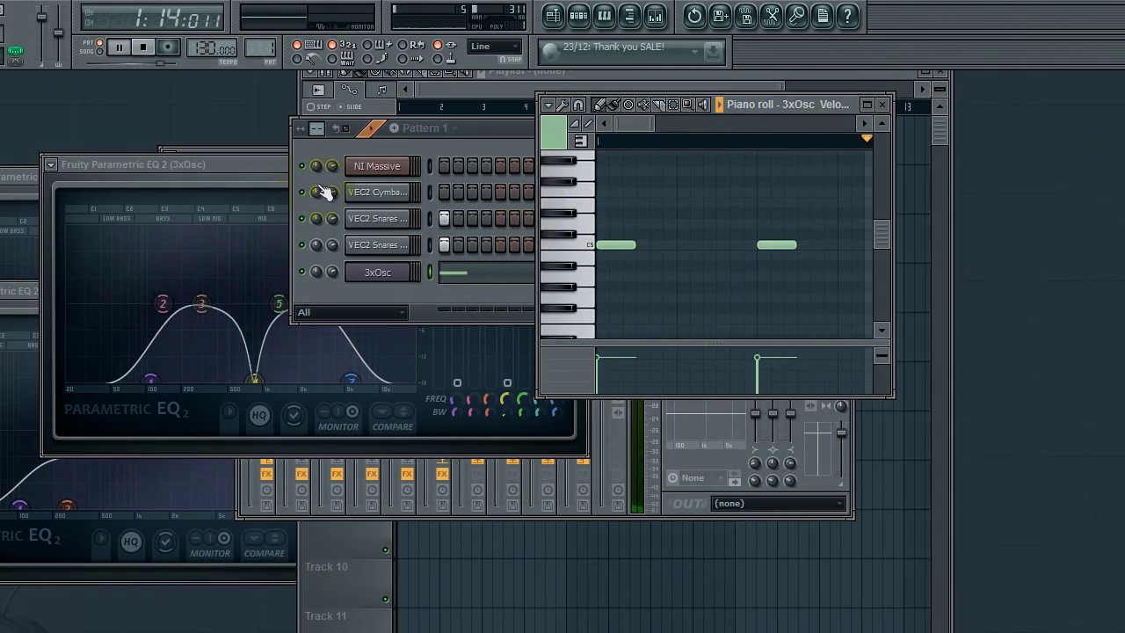